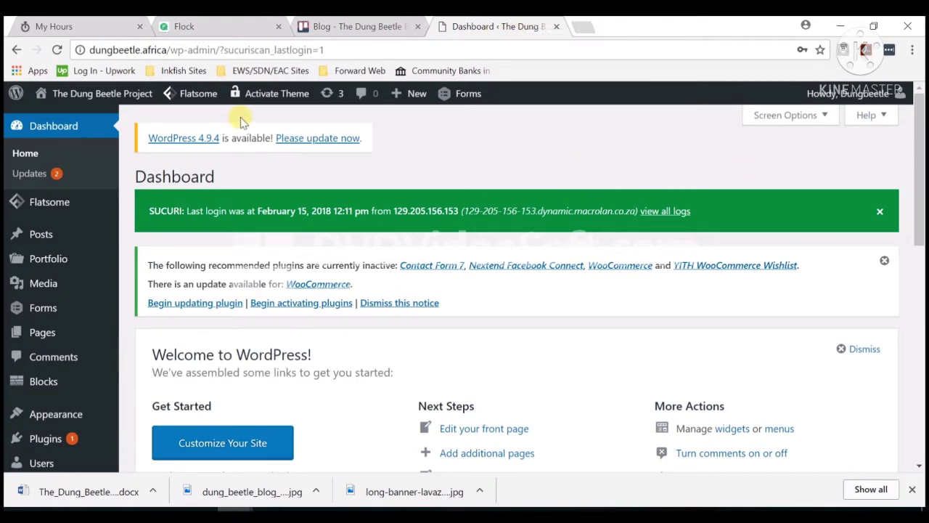
- Open the Add New Post editor in a new browser tab and switch to it
{"action": "mouse_move", "coordinate": [48, 245]}
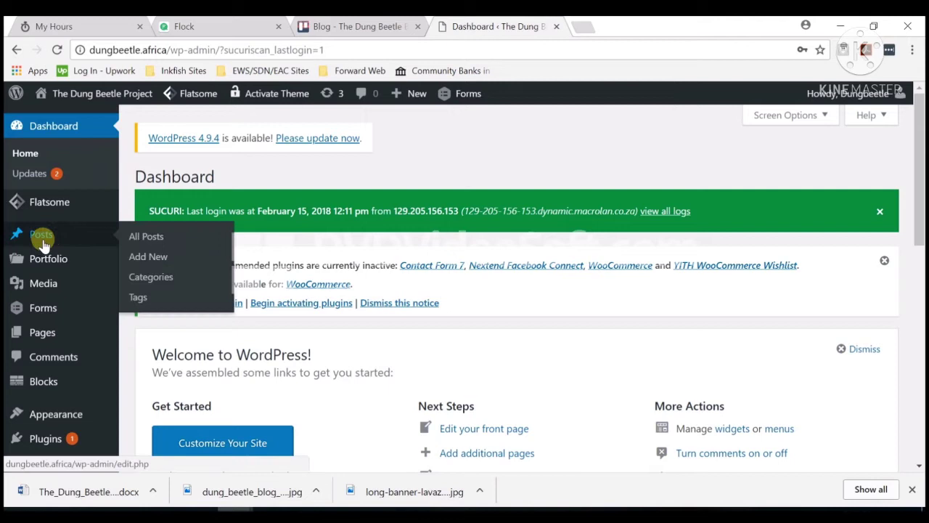
{"action": "middle_click", "coordinate": [149, 255]}
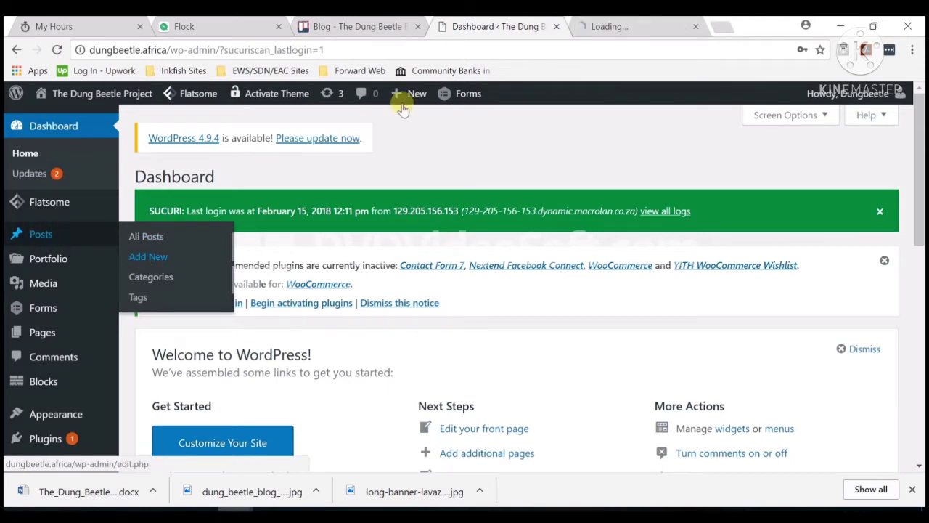
{"action": "left_click", "coordinate": [659, 23]}
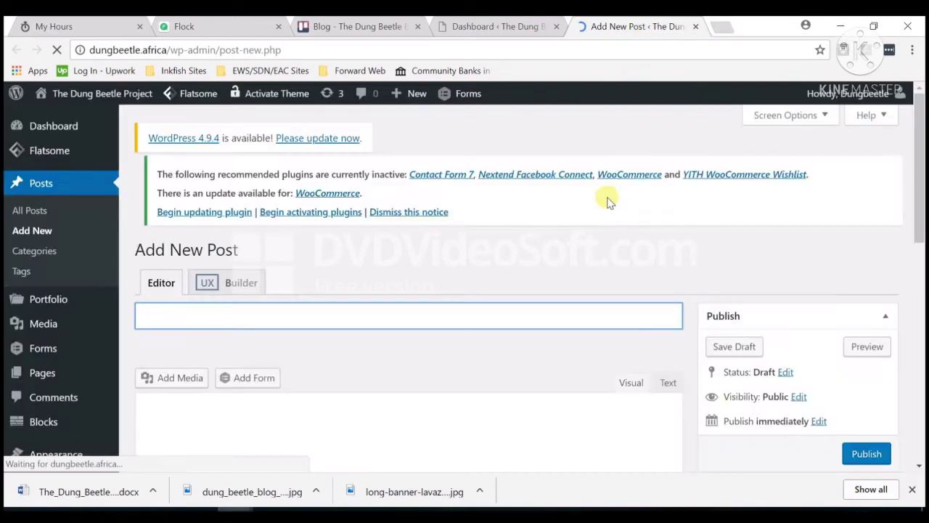
- On the Trello blog brief card, select the header sentence
{"action": "left_click", "coordinate": [332, 25]}
{"action": "scroll", "coordinate": [389, 228], "scroll_direction": "up", "scroll_amount": 10}
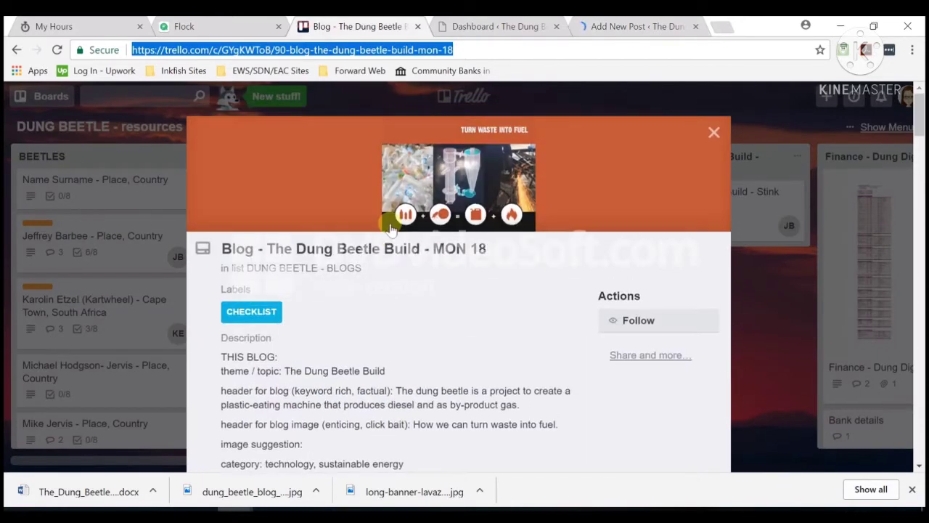
{"action": "scroll", "coordinate": [389, 229], "scroll_direction": "down", "scroll_amount": 2}
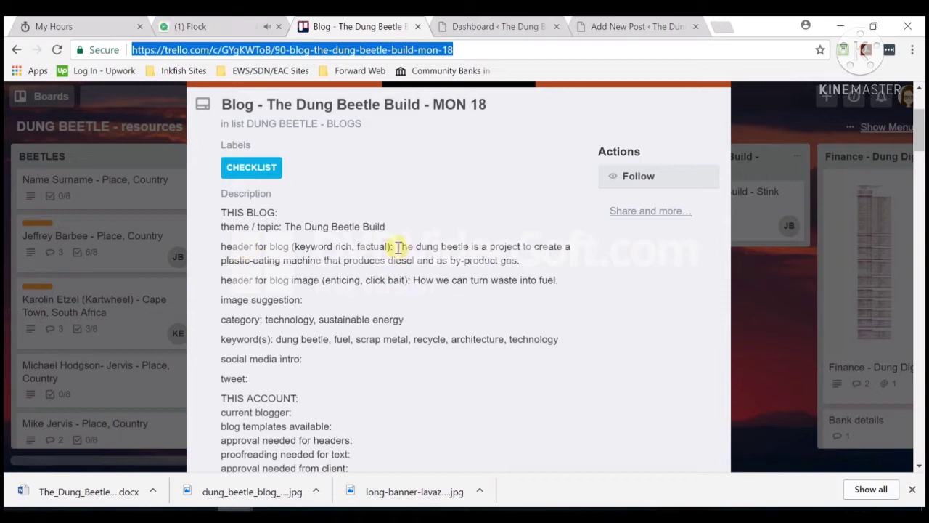
{"action": "left_click_drag", "start_coordinate": [396, 246], "coordinate": [520, 259]}
{"action": "key", "text": "ctrl+c"}
- Paste the dung beetle header sentence as the post title
{"action": "key", "text": "ctrl+Tab"}
{"action": "key", "text": "ctrl+Tab"}
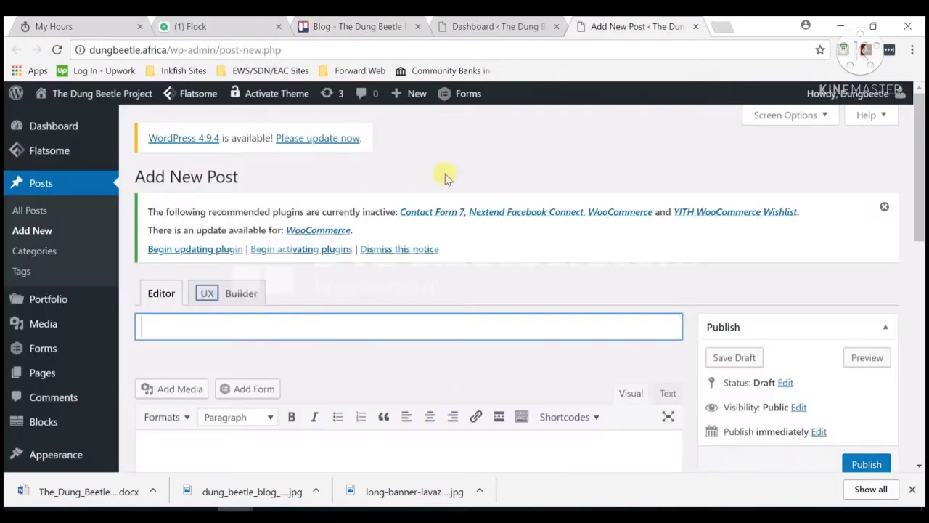
{"action": "key", "text": "ctrl+v"}
{"action": "scroll", "coordinate": [445, 322], "scroll_direction": "down", "scroll_amount": 2}
{"action": "left_click", "coordinate": [438, 320]}
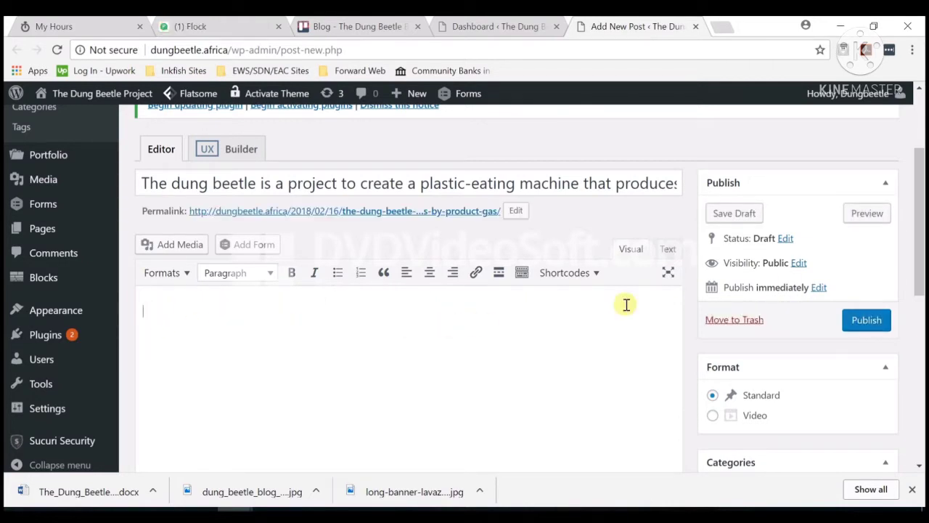
{"action": "scroll", "coordinate": [845, 284], "scroll_direction": "down", "scroll_amount": 3}
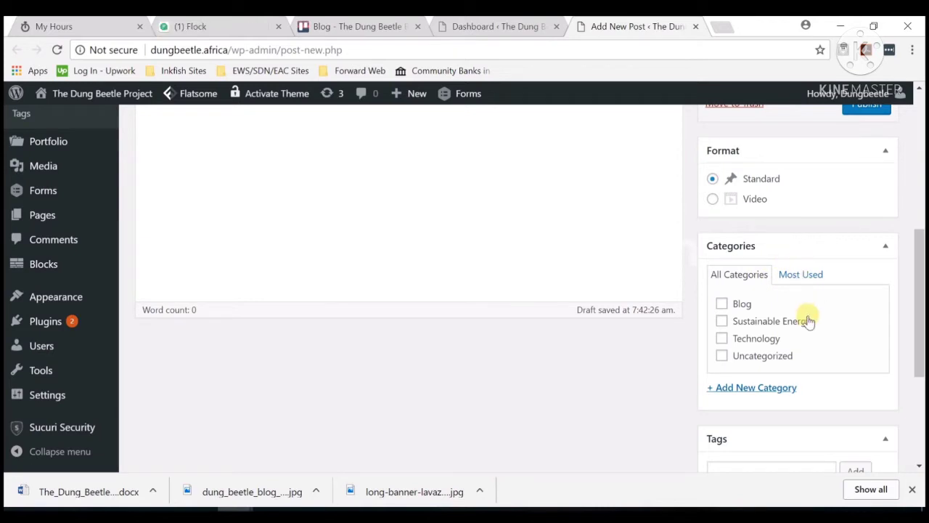
- File the post under the Sustainable Energy and Technology categories listed in the brief
{"action": "left_click", "coordinate": [347, 22]}
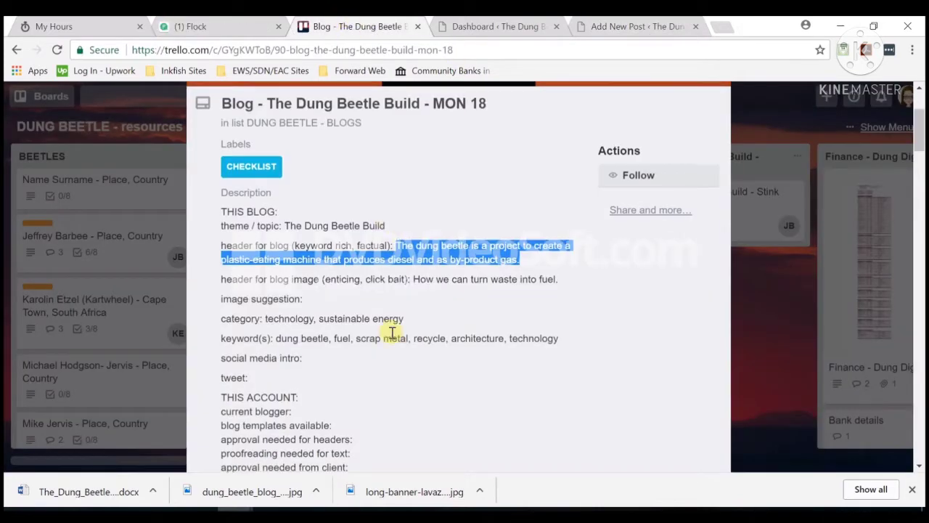
{"action": "scroll", "coordinate": [316, 261], "scroll_direction": "down", "scroll_amount": 1}
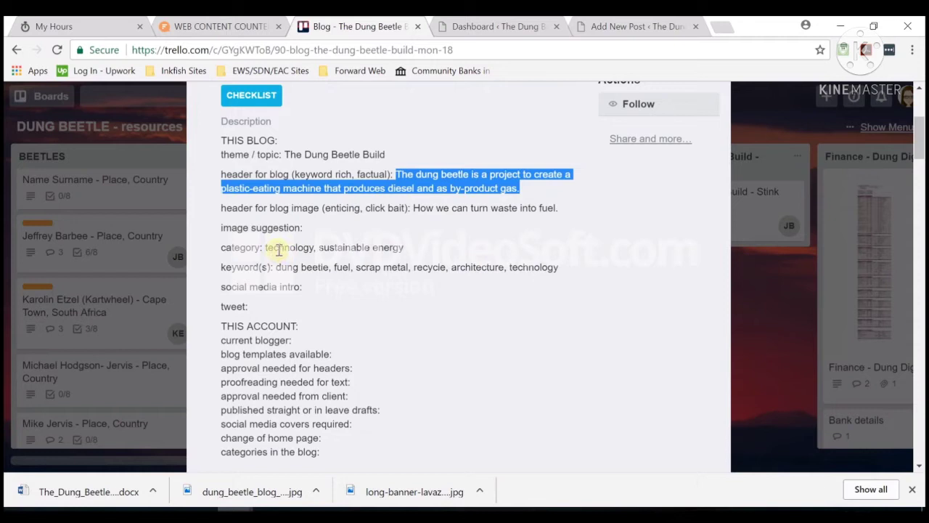
{"action": "left_click", "coordinate": [604, 22]}
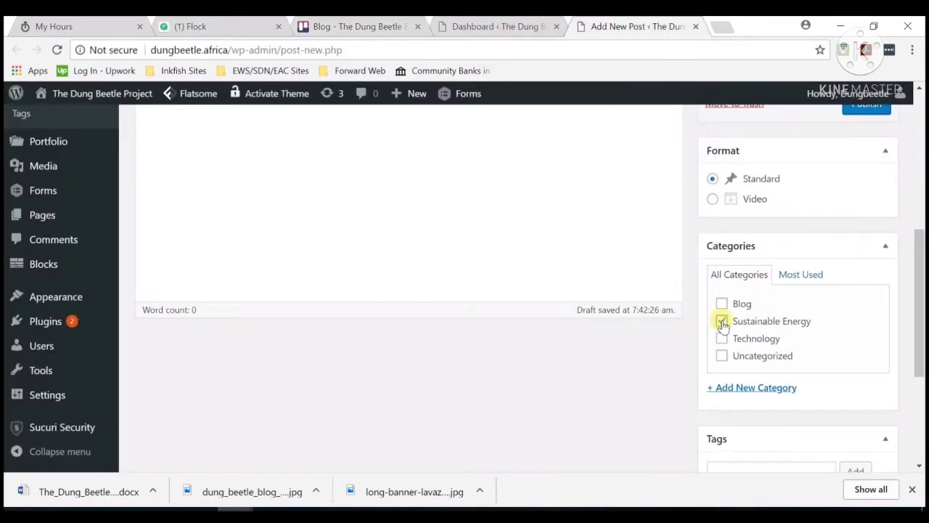
{"action": "left_click", "coordinate": [722, 341]}
{"action": "scroll", "coordinate": [842, 328], "scroll_direction": "down", "scroll_amount": 1}
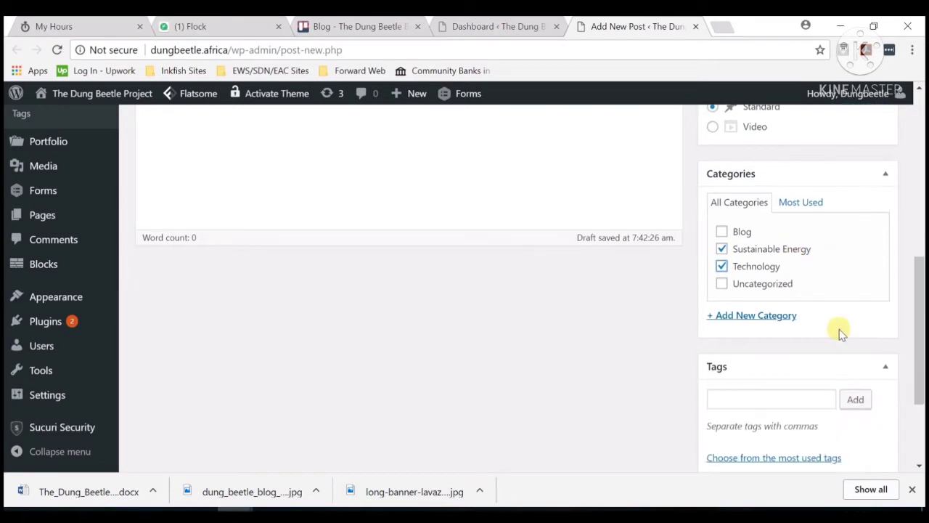
{"action": "scroll", "coordinate": [839, 329], "scroll_direction": "down", "scroll_amount": 1}
{"action": "left_click", "coordinate": [804, 321]}
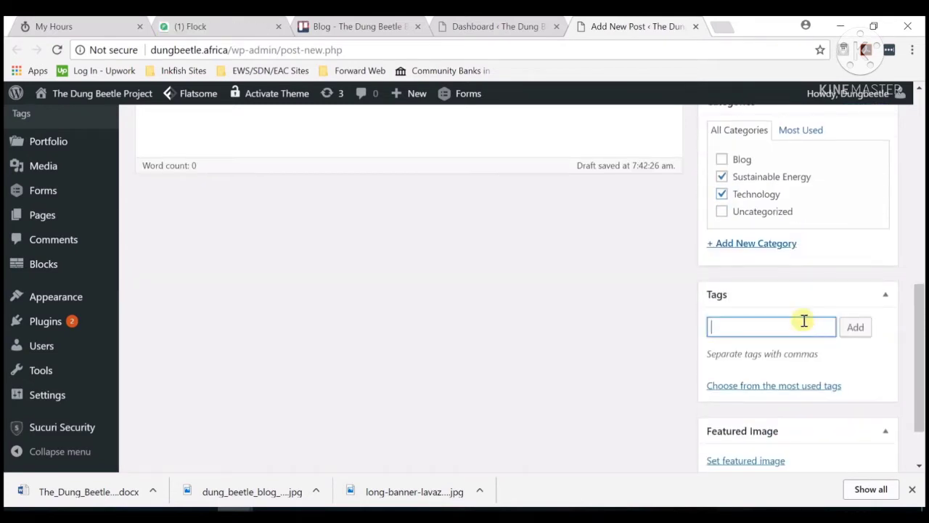
- Copy the brief's keywords and add them as tags: dung beetle, fuel, scrap metal, recycle, architecture, technology
{"action": "left_click", "coordinate": [412, 23]}
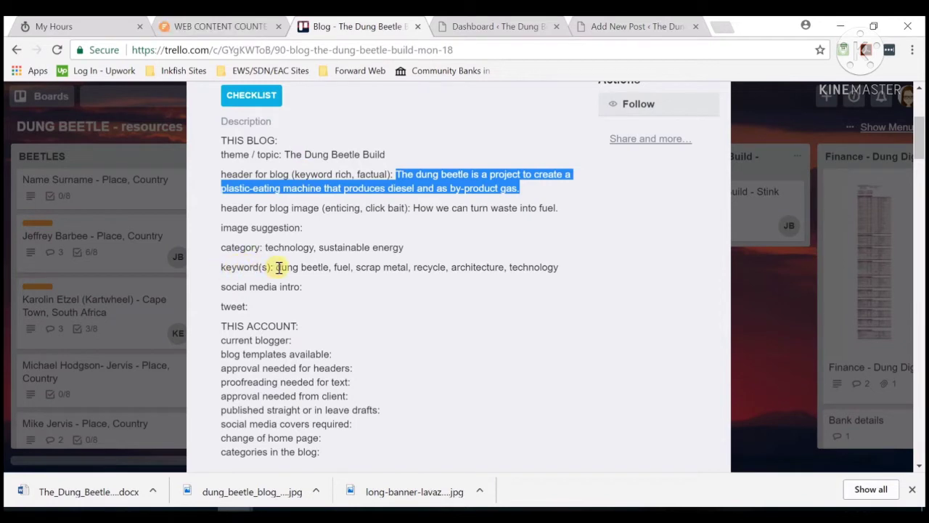
{"action": "left_click_drag", "start_coordinate": [278, 267], "coordinate": [565, 271]}
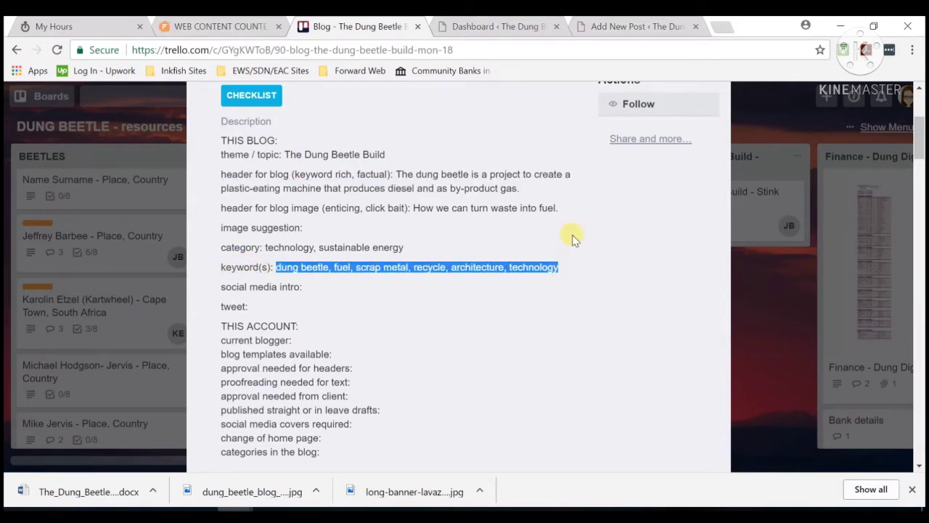
{"action": "key", "text": "ctrl+c"}
{"action": "left_click", "coordinate": [617, 26]}
{"action": "key", "text": "ctrl+v"}
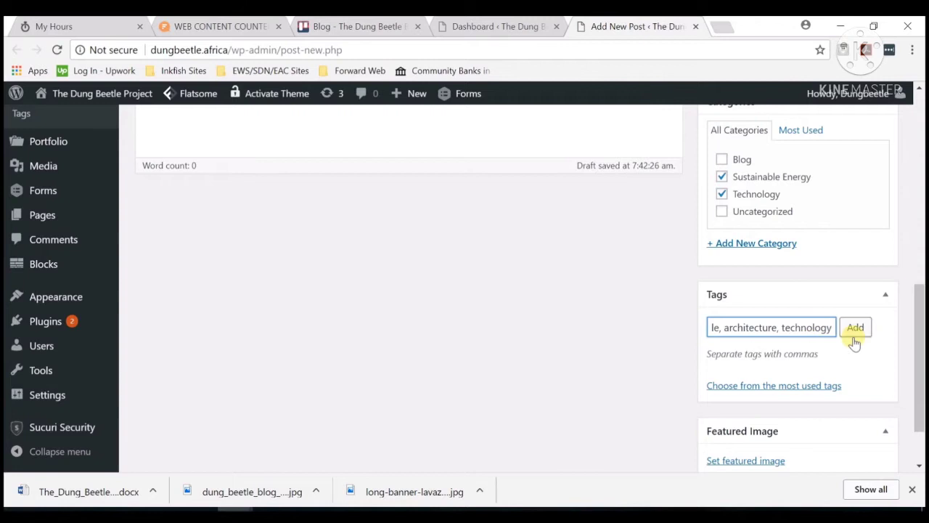
{"action": "left_click", "coordinate": [855, 328]}
{"action": "scroll", "coordinate": [859, 332], "scroll_direction": "down", "scroll_amount": 3}
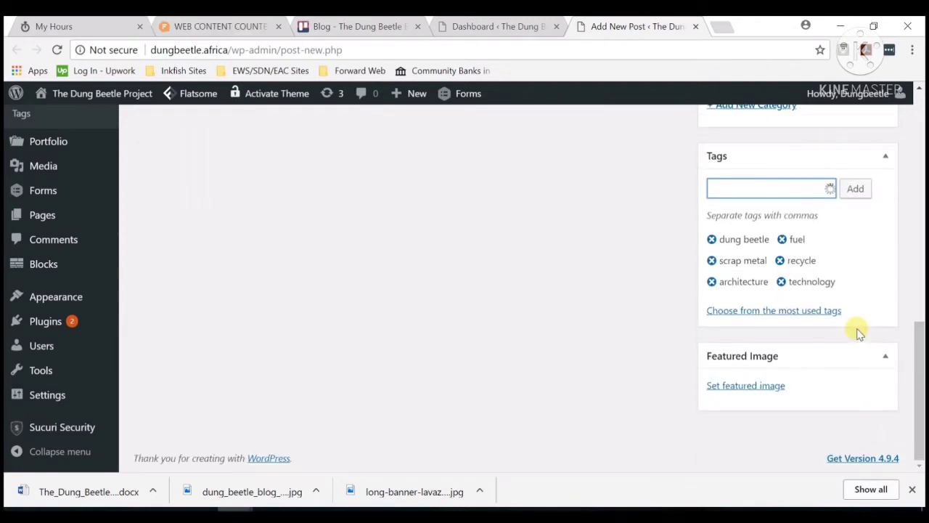
- Upload the downloaded dung_beetle_blog image to the Media Library and set it as the featured image
{"action": "left_click", "coordinate": [758, 387]}
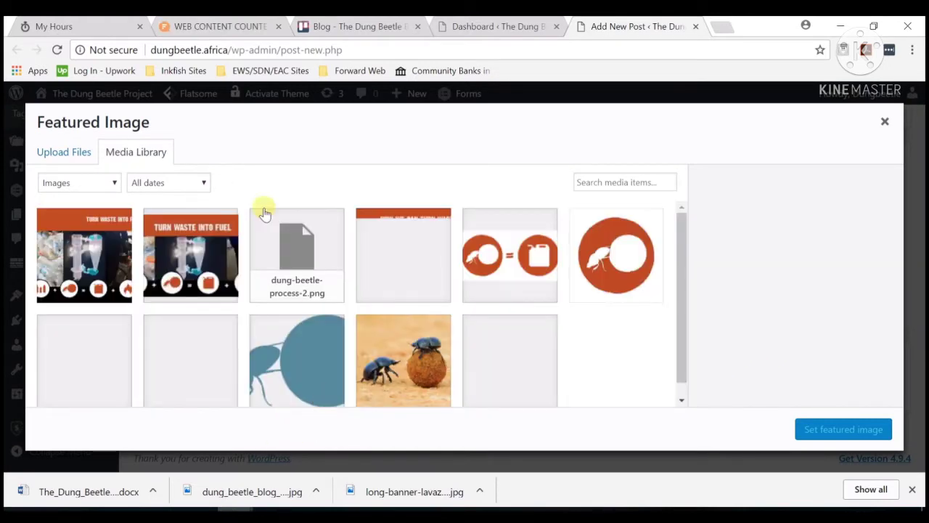
{"action": "key", "text": "ctrl+3"}
{"action": "scroll", "coordinate": [290, 135], "scroll_direction": "down", "scroll_amount": 5}
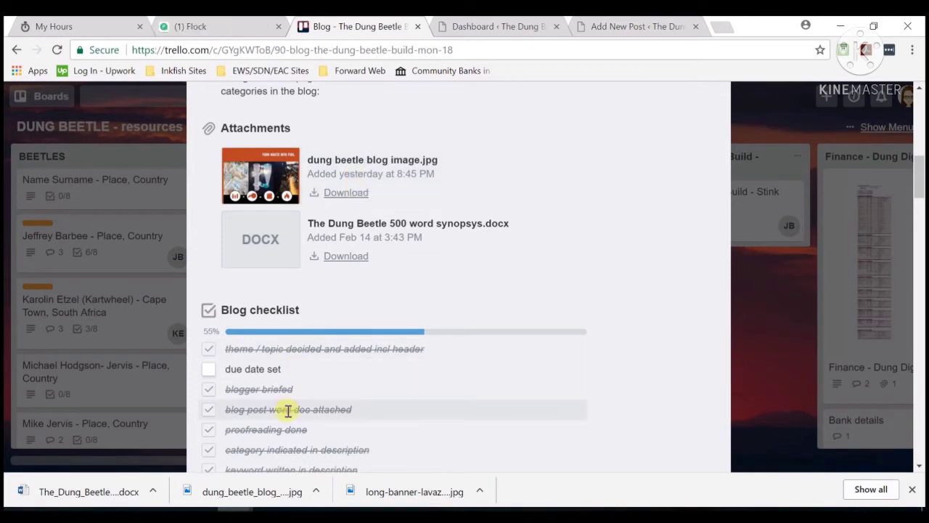
{"action": "left_click", "coordinate": [614, 25]}
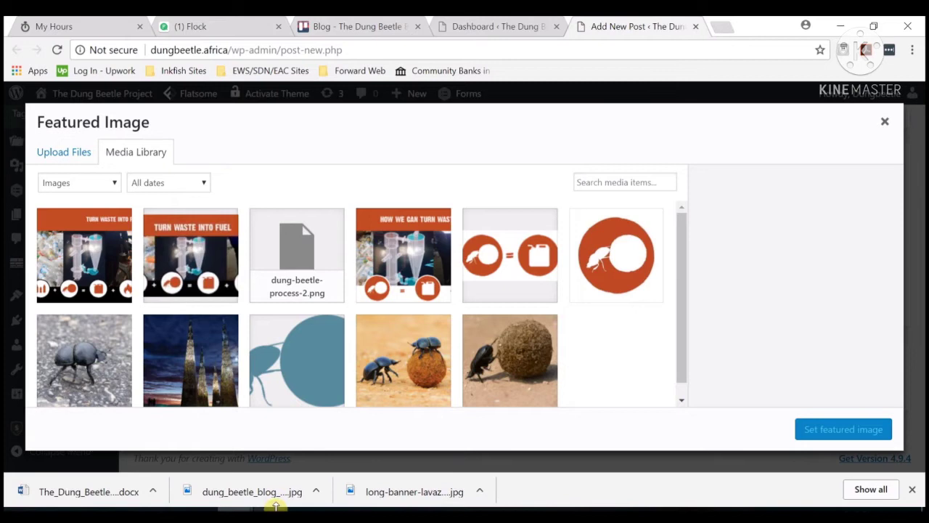
{"action": "left_click_drag", "start_coordinate": [262, 494], "coordinate": [124, 251]}
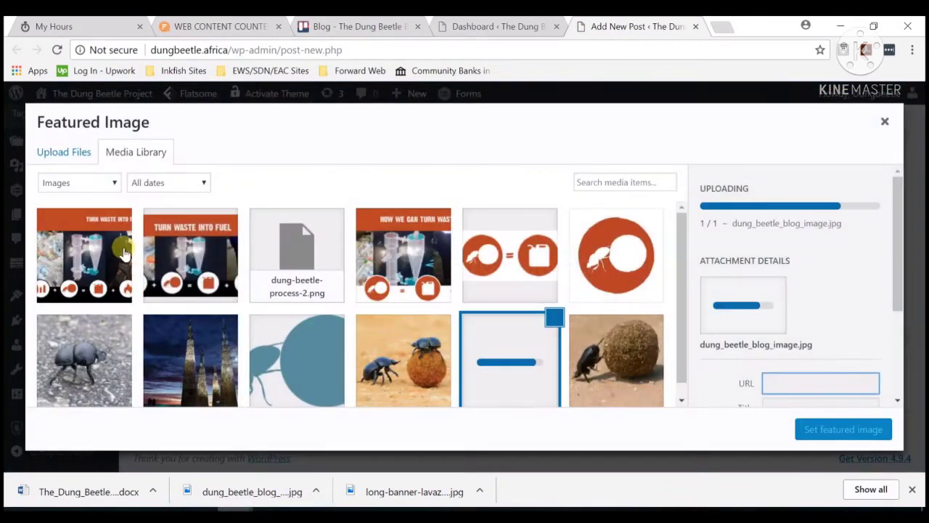
{"action": "left_click", "coordinate": [821, 429]}
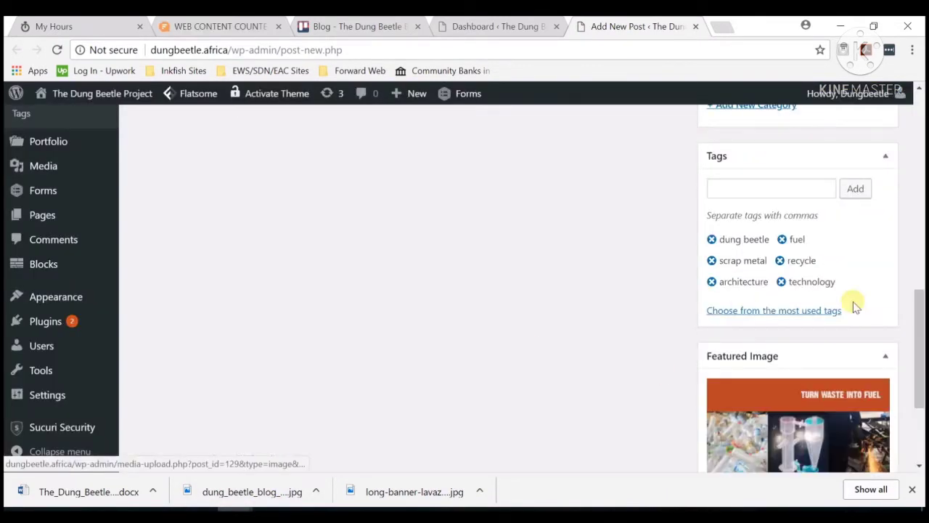
{"action": "scroll", "coordinate": [855, 305], "scroll_direction": "up", "scroll_amount": 10}
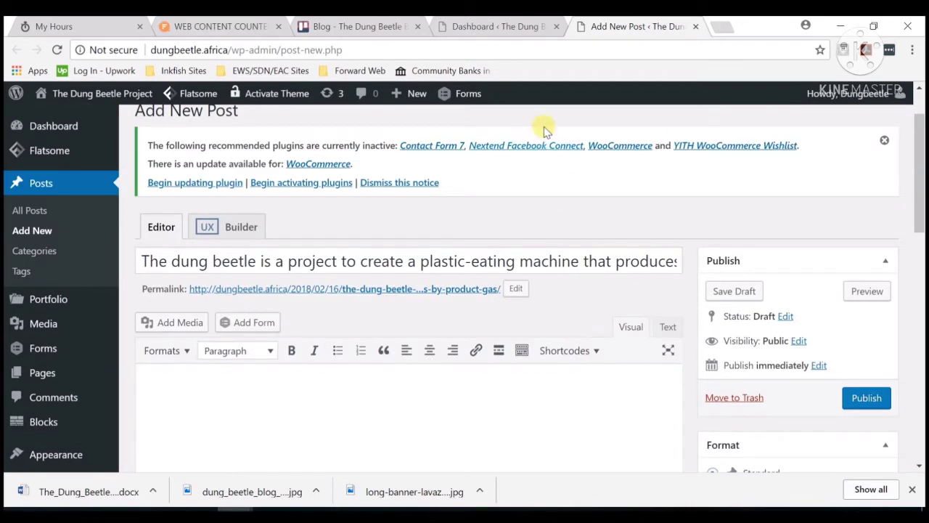
{"action": "scroll", "coordinate": [575, 305], "scroll_direction": "down", "scroll_amount": 3}
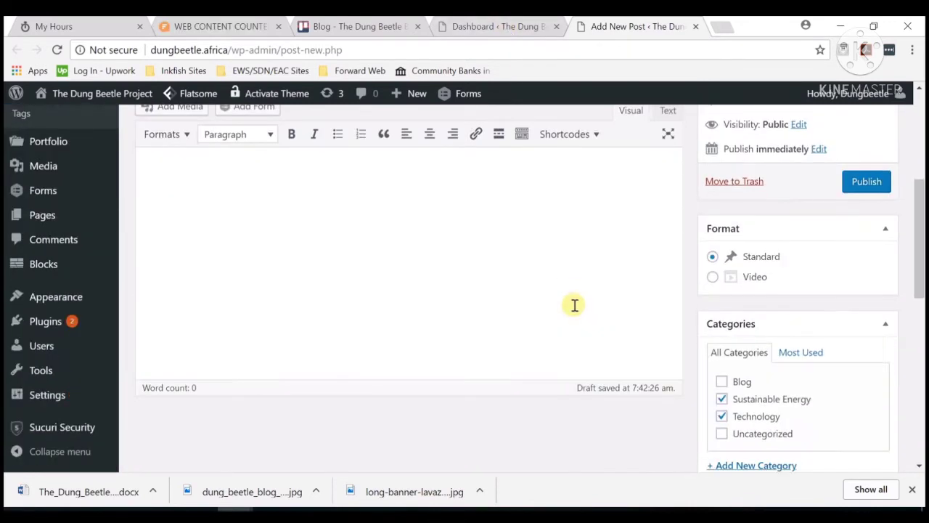
{"action": "scroll", "coordinate": [574, 305], "scroll_direction": "up", "scroll_amount": 1}
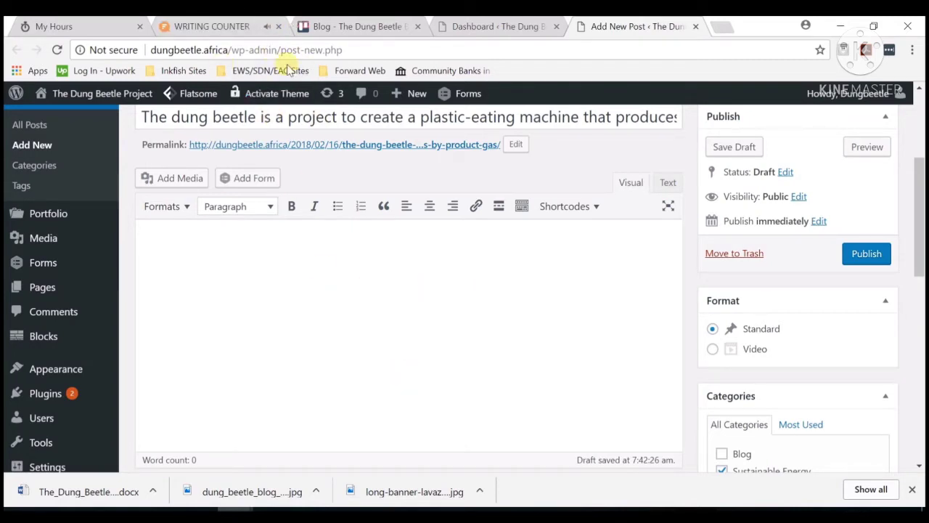
{"action": "left_click", "coordinate": [396, 26]}
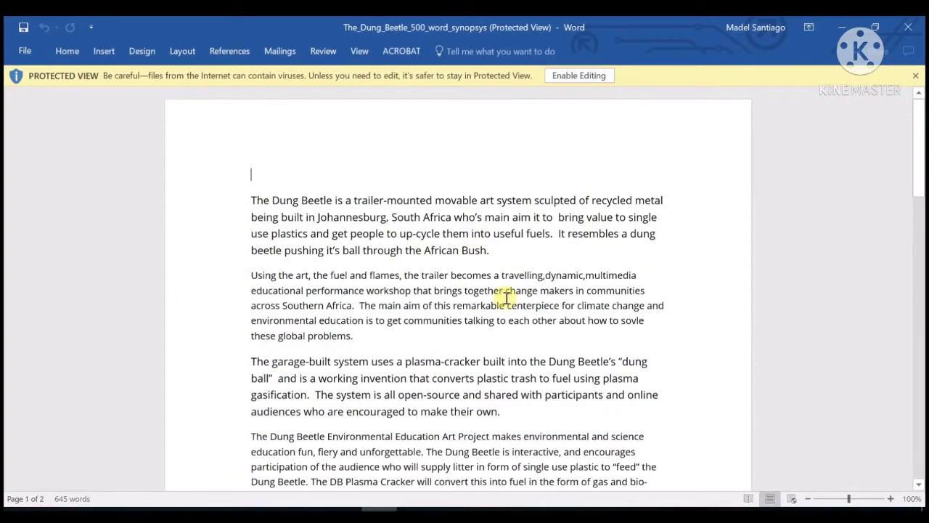
- Select all of the Dung Beetle synopsis text in Word, then return to the browser's blog card
{"action": "scroll", "coordinate": [504, 294], "scroll_direction": "down", "scroll_amount": 10}
{"action": "scroll", "coordinate": [503, 296], "scroll_direction": "down", "scroll_amount": 12}
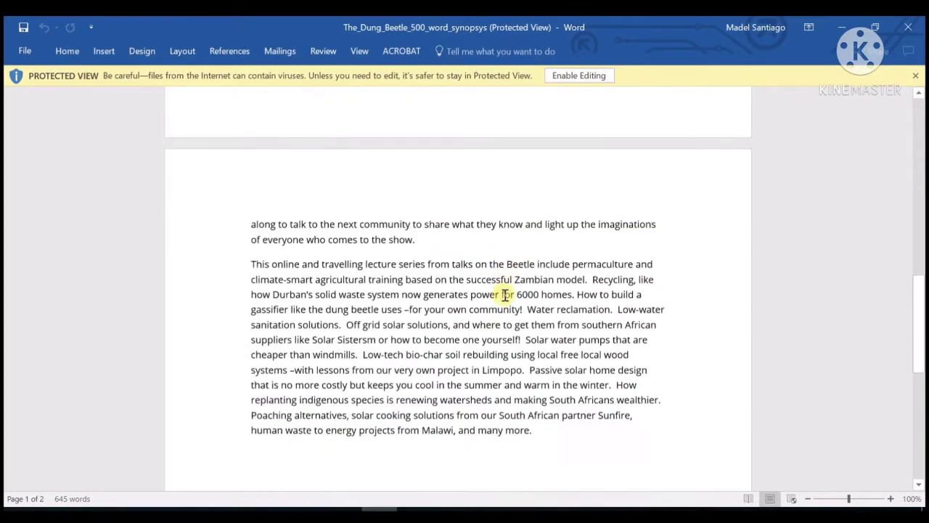
{"action": "scroll", "coordinate": [373, 216], "scroll_direction": "up", "scroll_amount": 18}
{"action": "scroll", "coordinate": [388, 245], "scroll_direction": "up", "scroll_amount": 5}
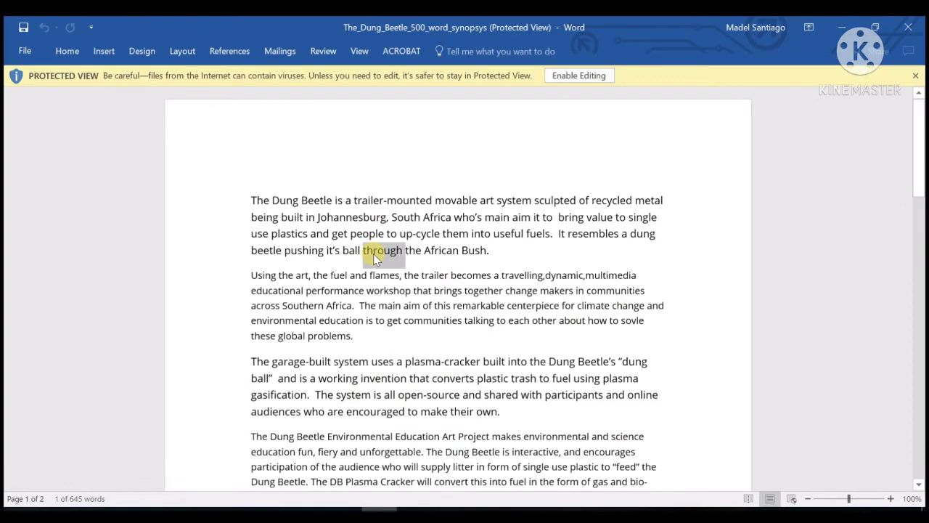
{"action": "left_click", "coordinate": [397, 233]}
{"action": "key", "text": "ctrl+a"}
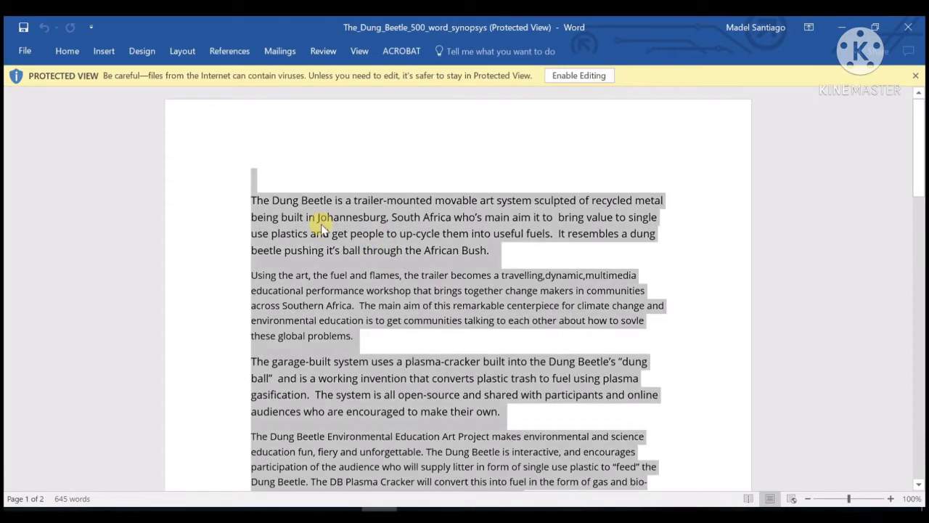
{"action": "mouse_move", "coordinate": [215, 485]}
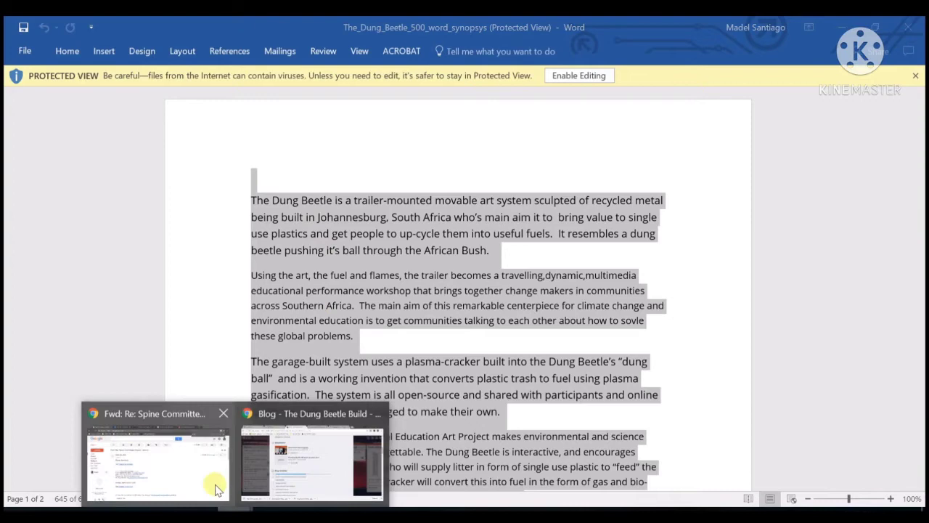
{"action": "left_click", "coordinate": [290, 472]}
- Paste the synopsis into the post body's Text view and remove the leading blank line
{"action": "scroll", "coordinate": [299, 435], "scroll_direction": "up", "scroll_amount": 5}
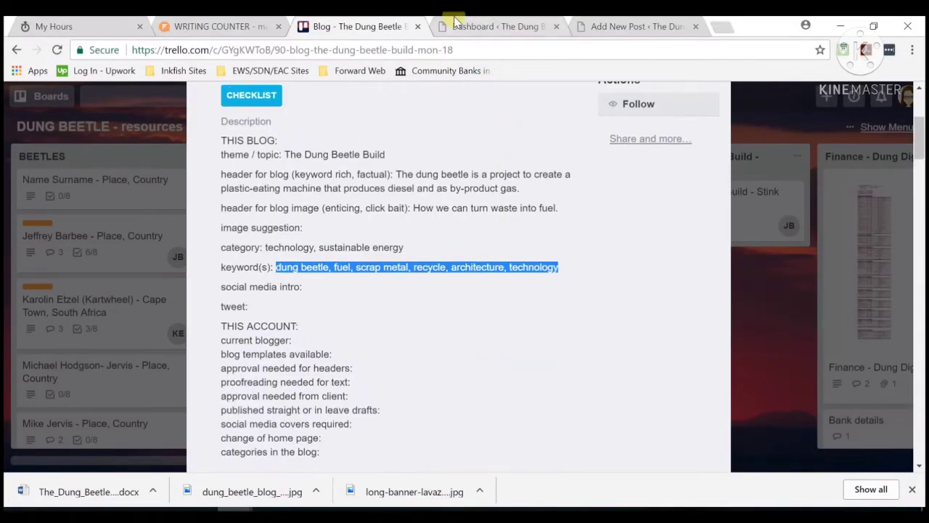
{"action": "left_click", "coordinate": [498, 26]}
{"action": "left_click", "coordinate": [636, 27]}
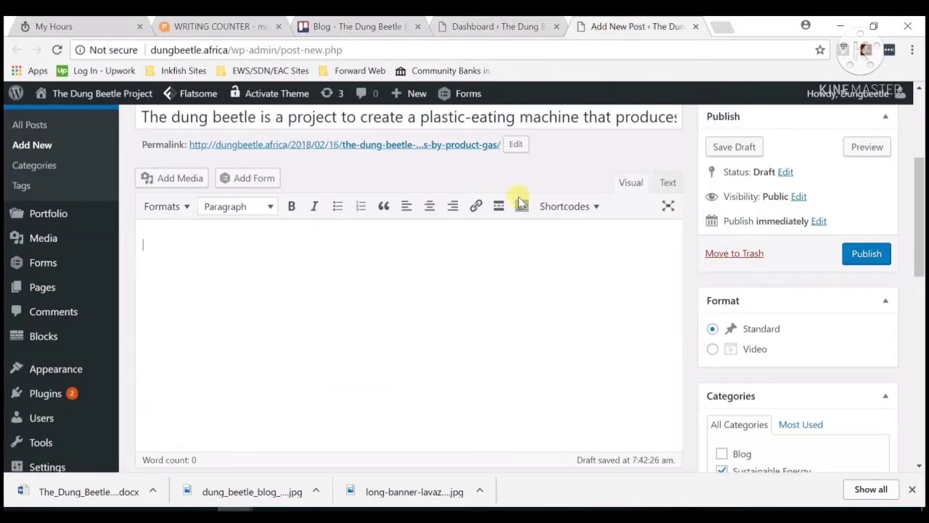
{"action": "left_click", "coordinate": [666, 182]}
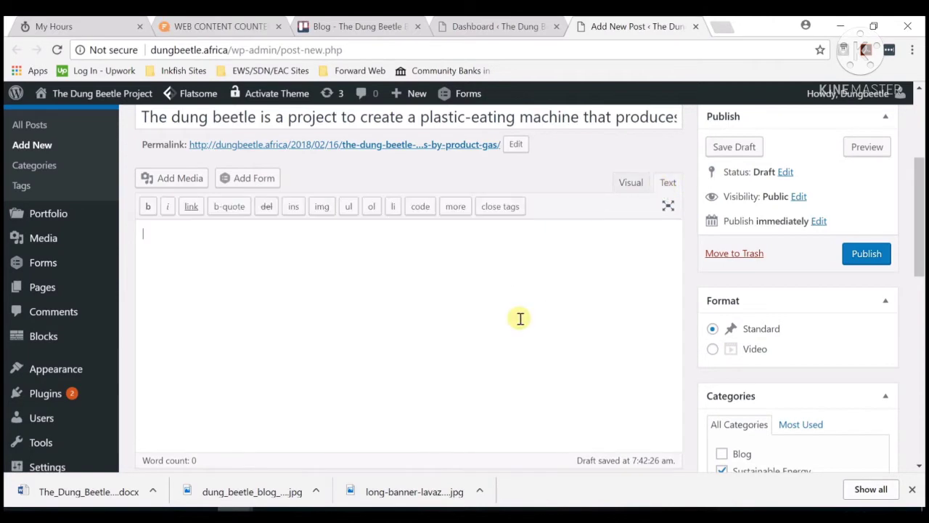
{"action": "key", "text": "ctrl+v"}
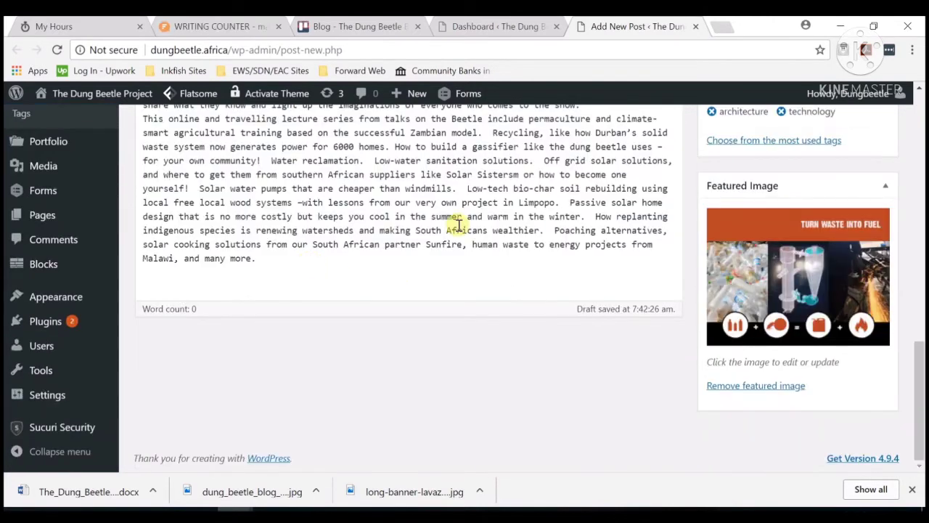
{"action": "scroll", "coordinate": [469, 220], "scroll_direction": "up", "scroll_amount": 10}
{"action": "scroll", "coordinate": [466, 231], "scroll_direction": "down", "scroll_amount": 2}
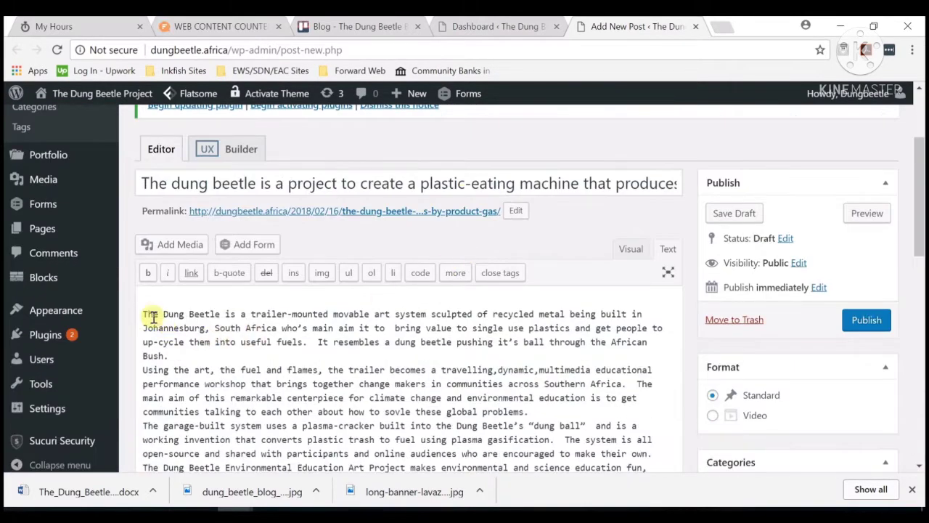
{"action": "key", "text": "BackSpace"}
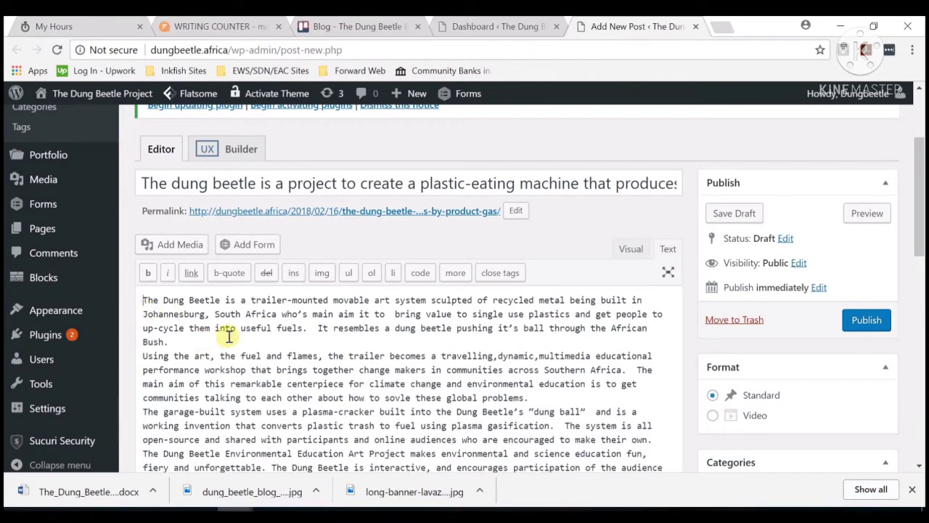
- Add blank lines after the first two paragraphs and before the lettered list
{"action": "scroll", "coordinate": [263, 321], "scroll_direction": "down", "scroll_amount": 1}
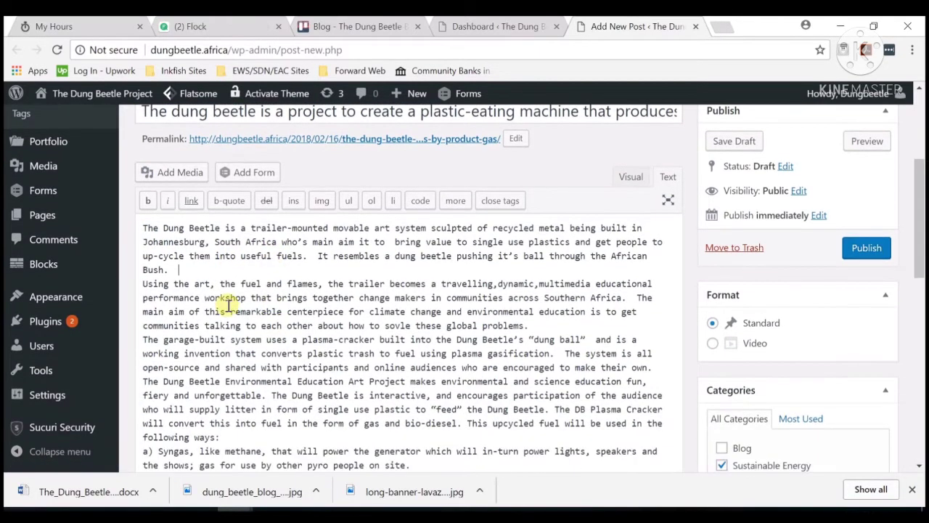
{"action": "key", "text": "Return"}
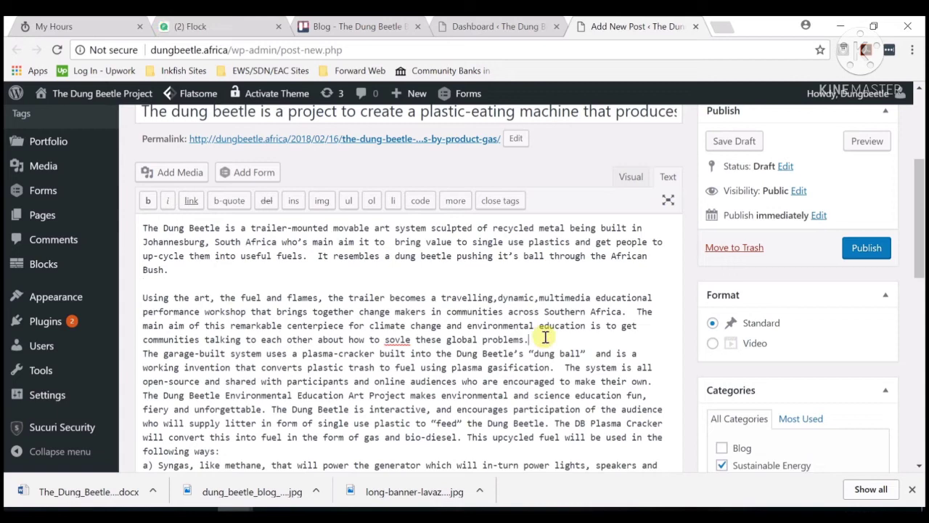
{"action": "key", "text": "Return"}
{"action": "scroll", "coordinate": [465, 360], "scroll_direction": "down", "scroll_amount": 2}
{"action": "left_click", "coordinate": [465, 318]}
{"action": "key", "text": "Return"}
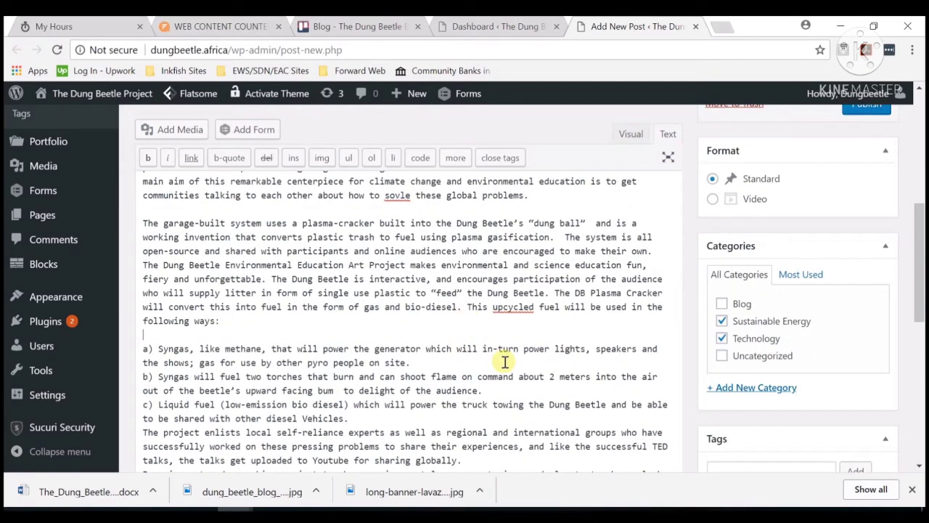
- Add blank lines after the lettered list and the TED talks, communities and partner paragraphs
{"action": "scroll", "coordinate": [406, 334], "scroll_direction": "down", "scroll_amount": 1}
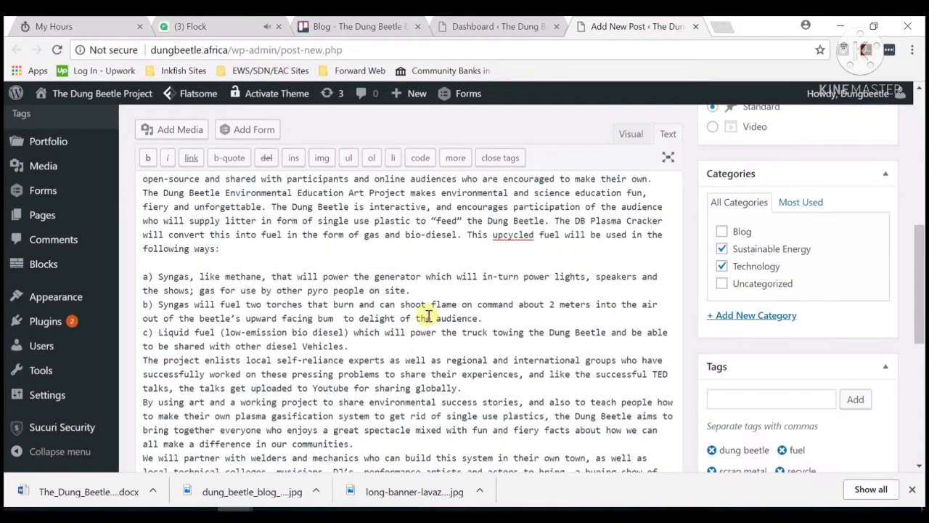
{"action": "scroll", "coordinate": [490, 312], "scroll_direction": "down", "scroll_amount": 1}
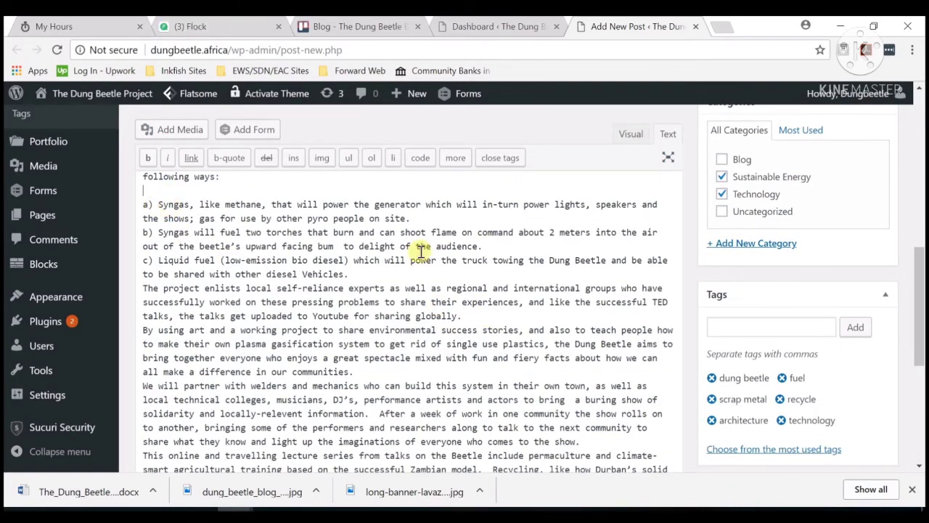
{"action": "scroll", "coordinate": [394, 253], "scroll_direction": "up", "scroll_amount": 2}
{"action": "scroll", "coordinate": [237, 258], "scroll_direction": "down", "scroll_amount": 2}
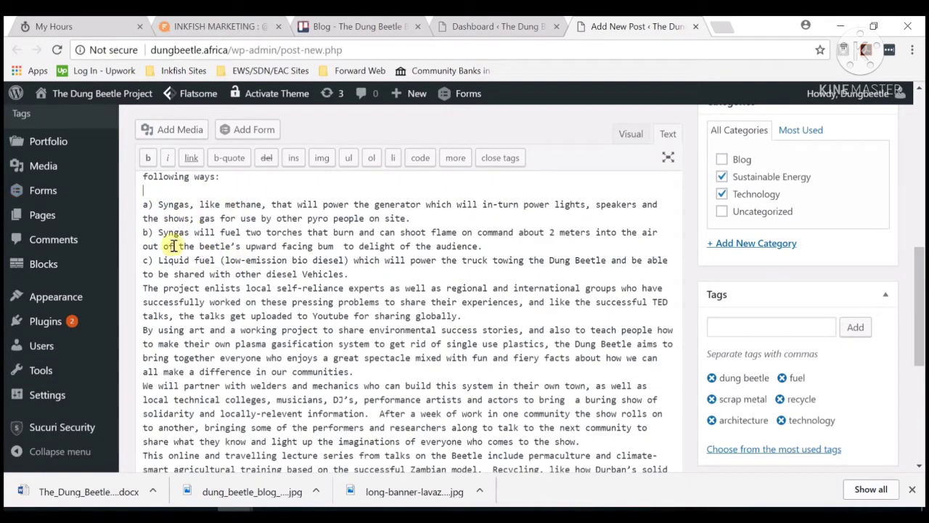
{"action": "left_click", "coordinate": [383, 271]}
{"action": "key", "text": "Return"}
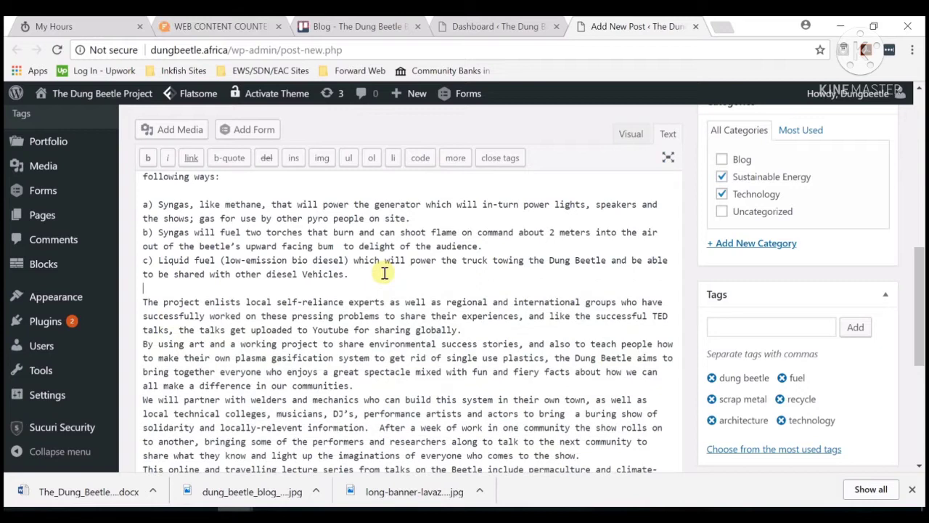
{"action": "left_click", "coordinate": [480, 330]}
{"action": "key", "text": "Return"}
{"action": "scroll", "coordinate": [480, 331], "scroll_direction": "down", "scroll_amount": 1}
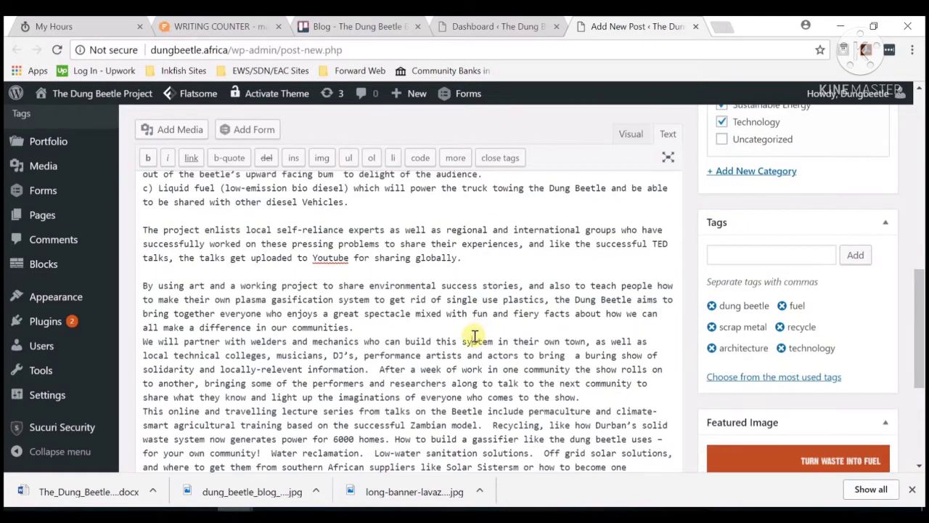
{"action": "left_click", "coordinate": [477, 325]}
{"action": "key", "text": "Return"}
{"action": "scroll", "coordinate": [477, 321], "scroll_direction": "down", "scroll_amount": 1}
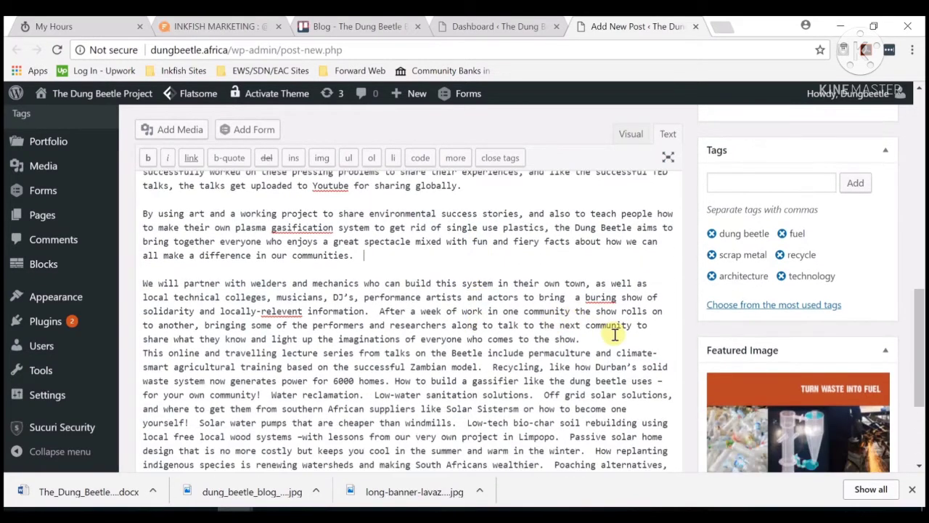
{"action": "left_click", "coordinate": [609, 336]}
{"action": "key", "text": "Return"}
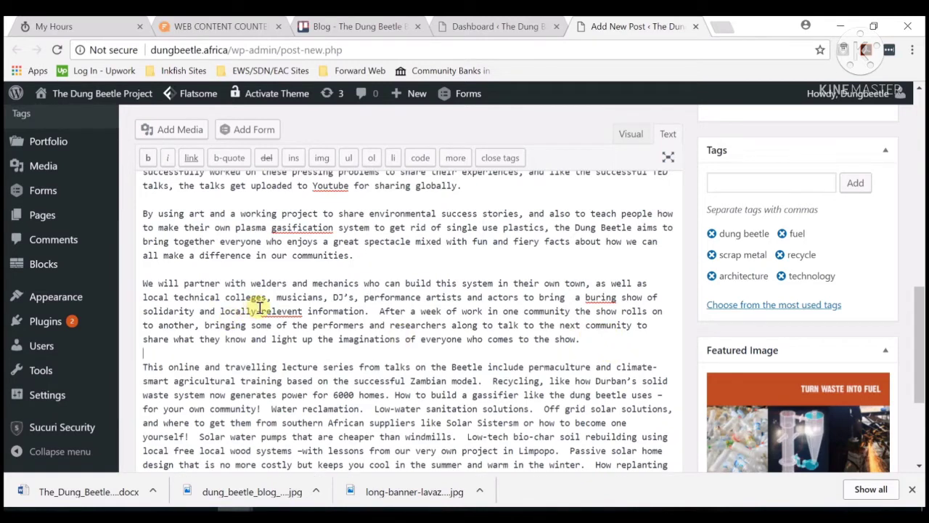
{"action": "scroll", "coordinate": [466, 323], "scroll_direction": "up", "scroll_amount": 2}
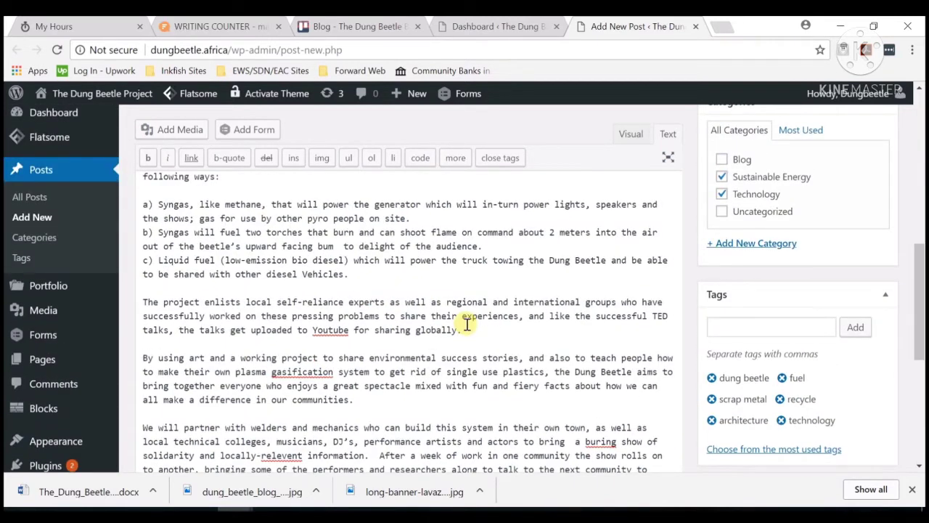
{"action": "scroll", "coordinate": [456, 311], "scroll_direction": "up", "scroll_amount": 4}
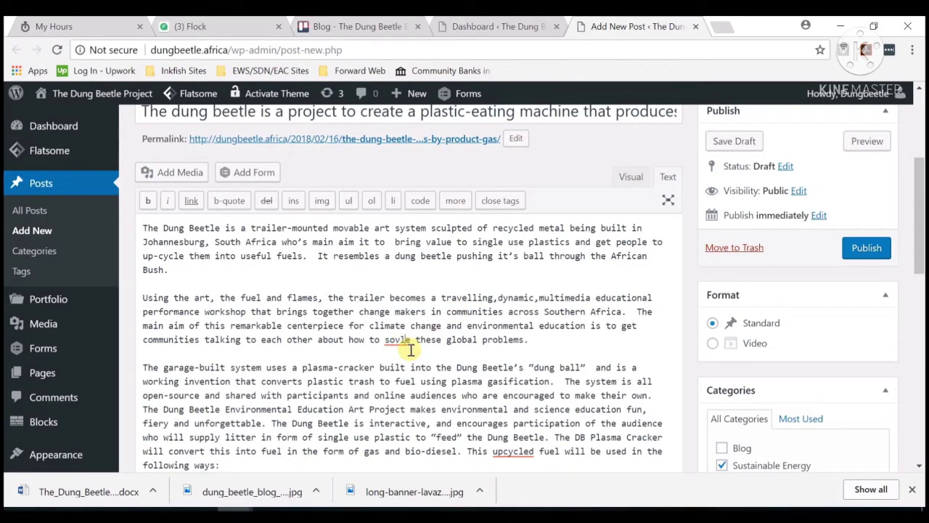
{"action": "key", "text": "BackSpace"}
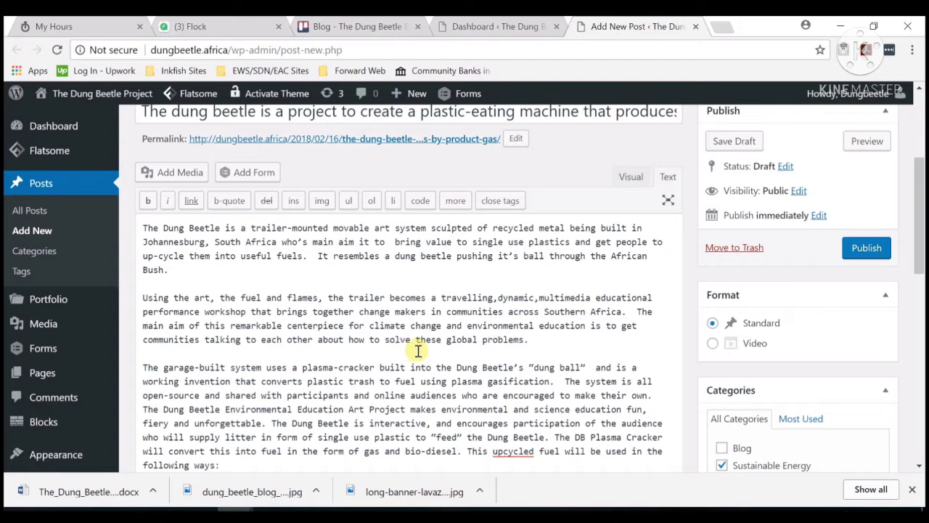
{"action": "scroll", "coordinate": [418, 351], "scroll_direction": "down", "scroll_amount": 1}
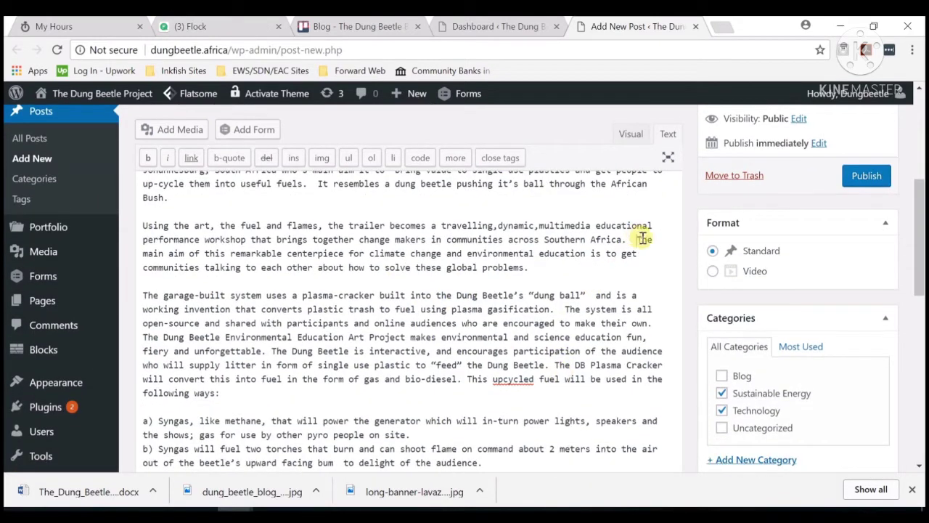
{"action": "left_click", "coordinate": [642, 239]}
{"action": "key", "text": "BackSpace"}
{"action": "key", "text": "BackSpace"}
{"action": "scroll", "coordinate": [642, 239], "scroll_direction": "up", "scroll_amount": 1}
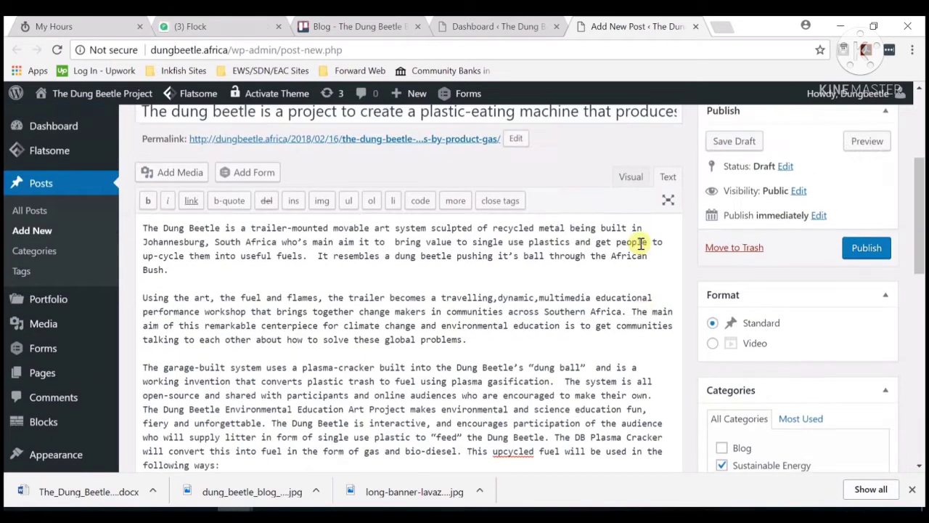
{"action": "left_click", "coordinate": [397, 242]}
{"action": "key", "text": "BackSpace"}
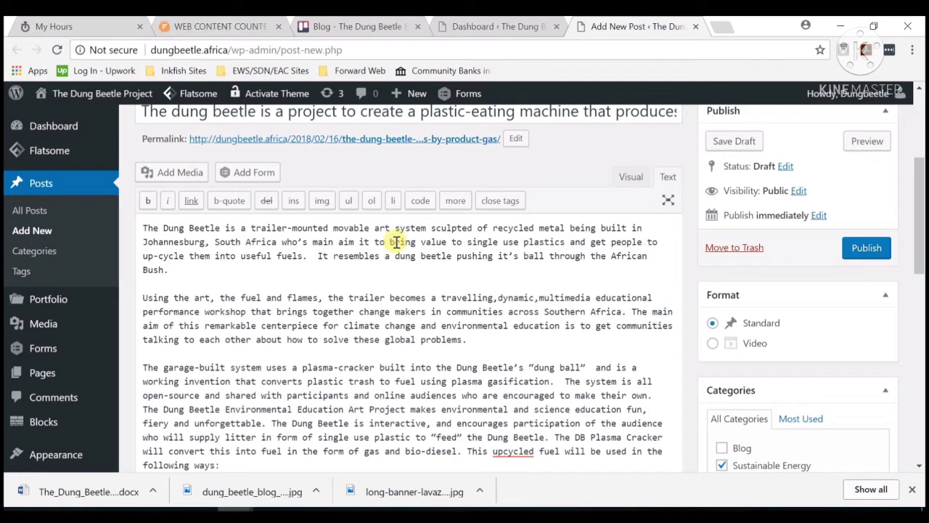
{"action": "left_click", "coordinate": [314, 257]}
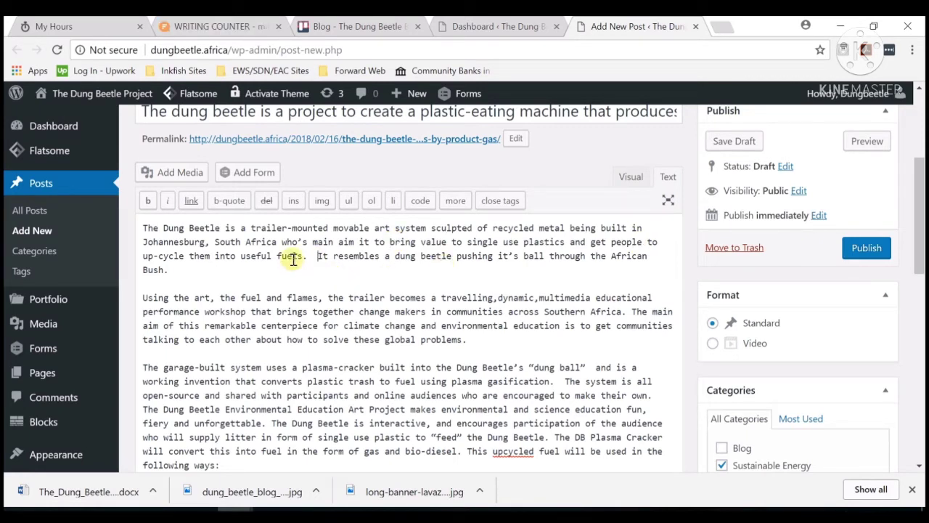
{"action": "key", "text": "BackSpace"}
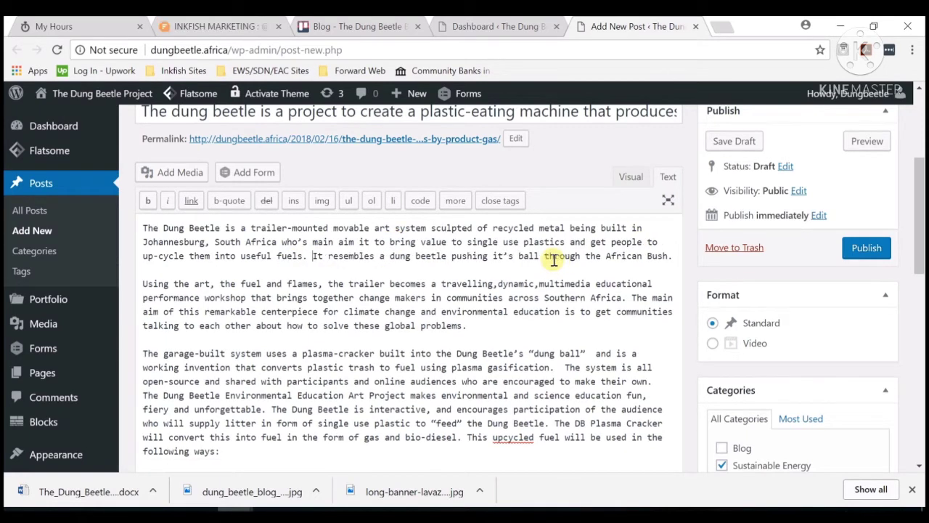
{"action": "scroll", "coordinate": [356, 361], "scroll_direction": "down", "scroll_amount": 5}
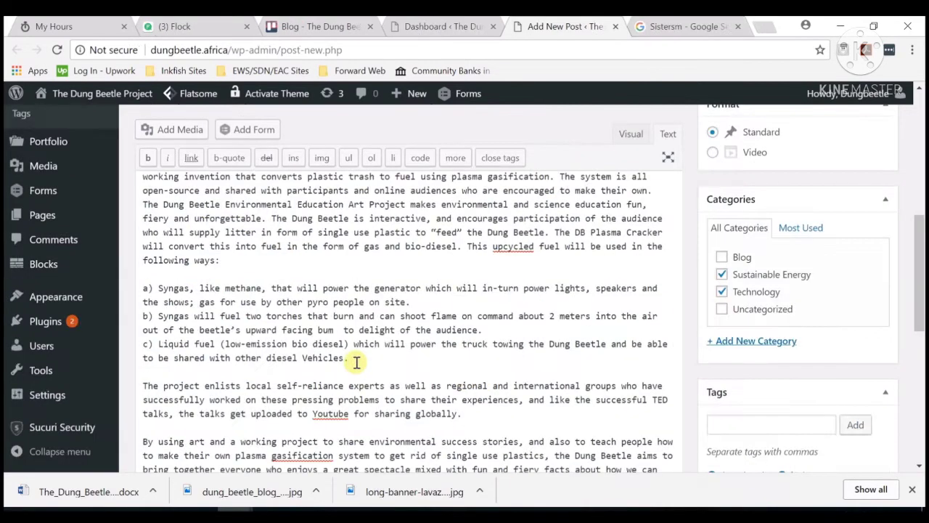
{"action": "scroll", "coordinate": [357, 361], "scroll_direction": "up", "scroll_amount": 10}
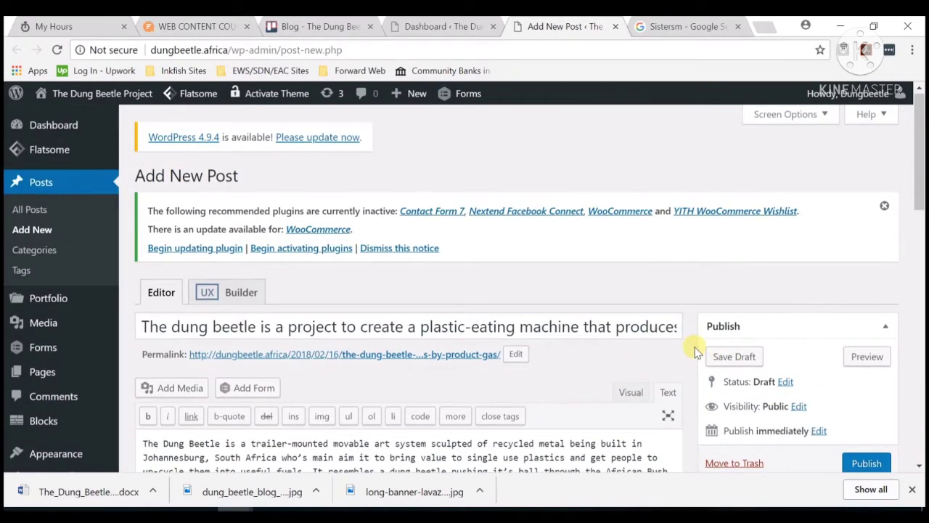
- In the Visual view, format the opening paragraph with the Lead Text (p) style
{"action": "scroll", "coordinate": [701, 348], "scroll_direction": "down", "scroll_amount": 1}
{"action": "left_click", "coordinate": [633, 327]}
{"action": "scroll", "coordinate": [423, 309], "scroll_direction": "up", "scroll_amount": 4}
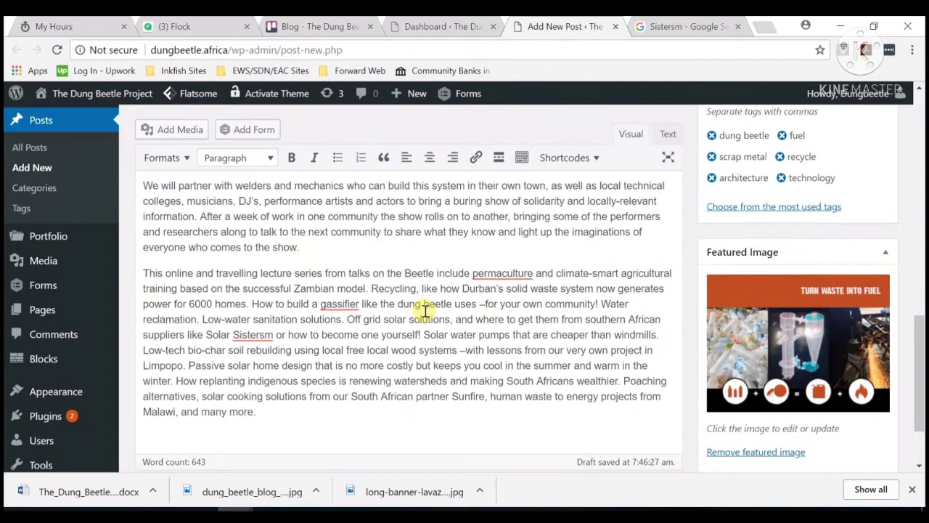
{"action": "scroll", "coordinate": [423, 309], "scroll_direction": "up", "scroll_amount": 6}
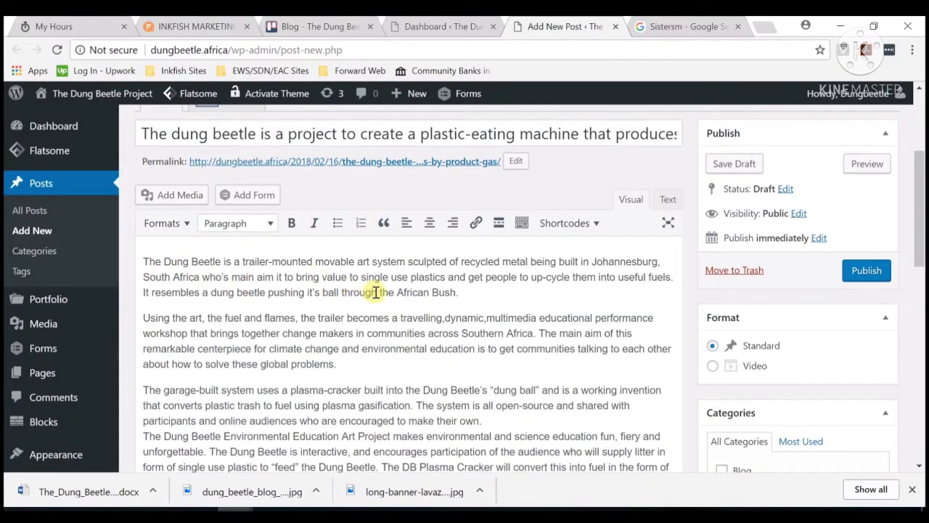
{"action": "left_click_drag", "start_coordinate": [467, 289], "coordinate": [152, 239]}
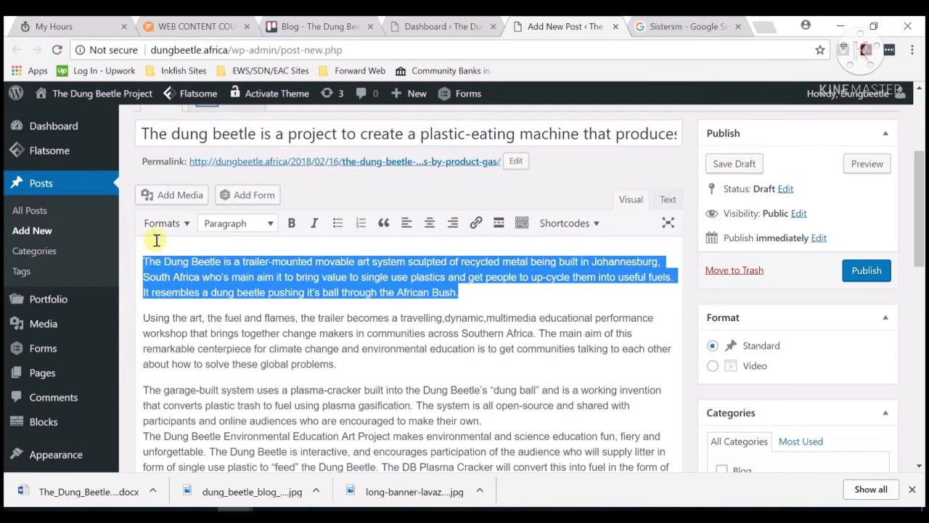
{"action": "left_click", "coordinate": [165, 223]}
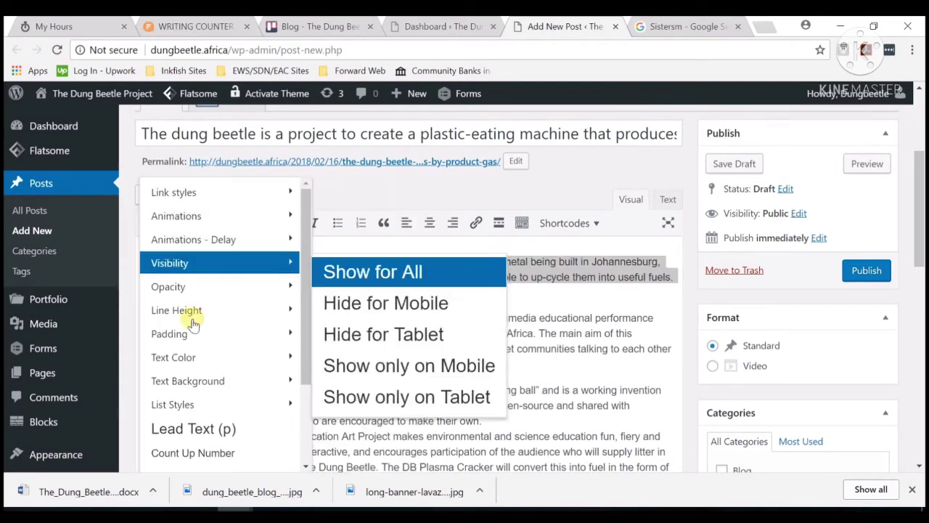
{"action": "left_click", "coordinate": [209, 430]}
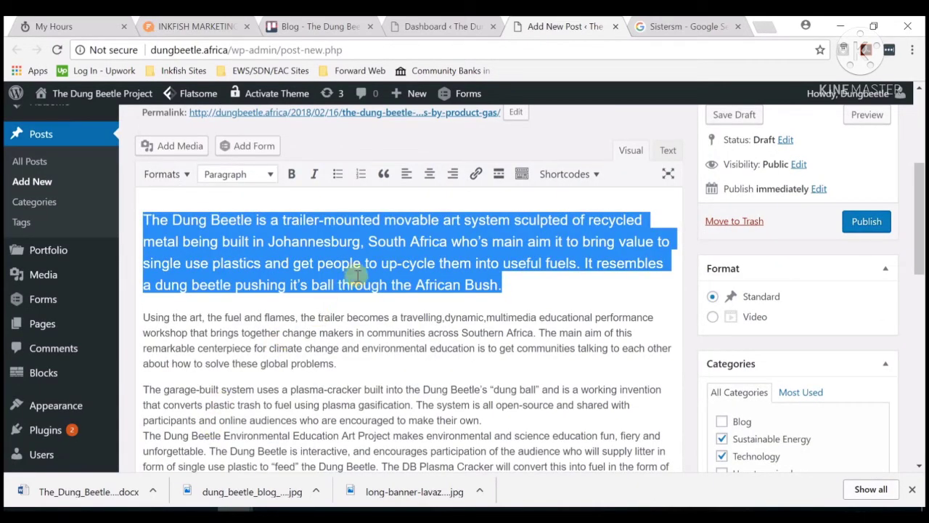
{"action": "left_click", "coordinate": [514, 288]}
{"action": "scroll", "coordinate": [311, 383], "scroll_direction": "down", "scroll_amount": 3}
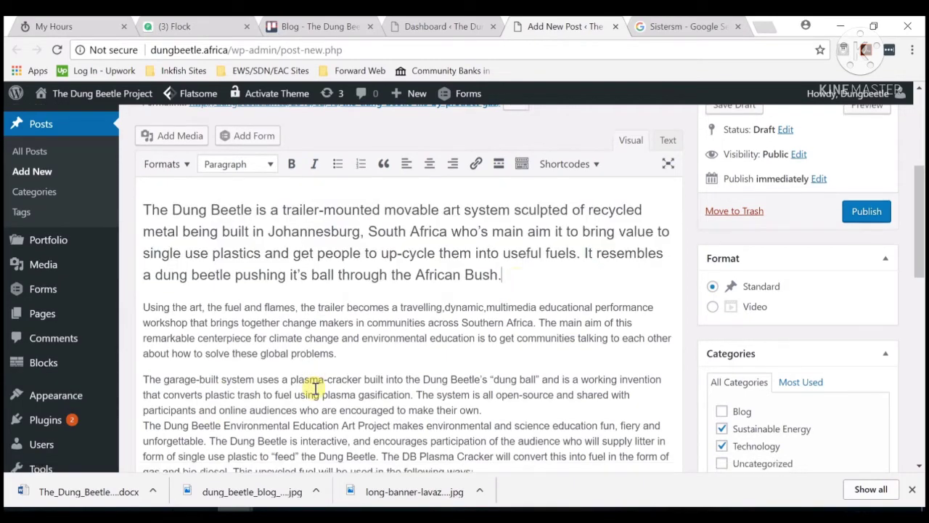
{"action": "scroll", "coordinate": [312, 382], "scroll_direction": "down", "scroll_amount": 2}
{"action": "scroll", "coordinate": [145, 292], "scroll_direction": "up", "scroll_amount": 1}
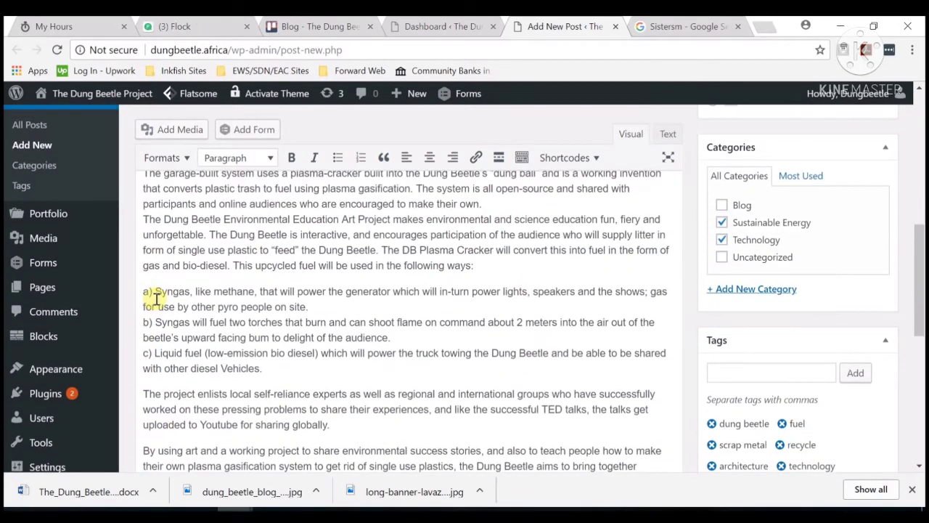
- In the HTML source, make the three fuel uses an <ol type="a"> lettered list, then return to Visual
{"action": "left_click", "coordinate": [668, 134]}
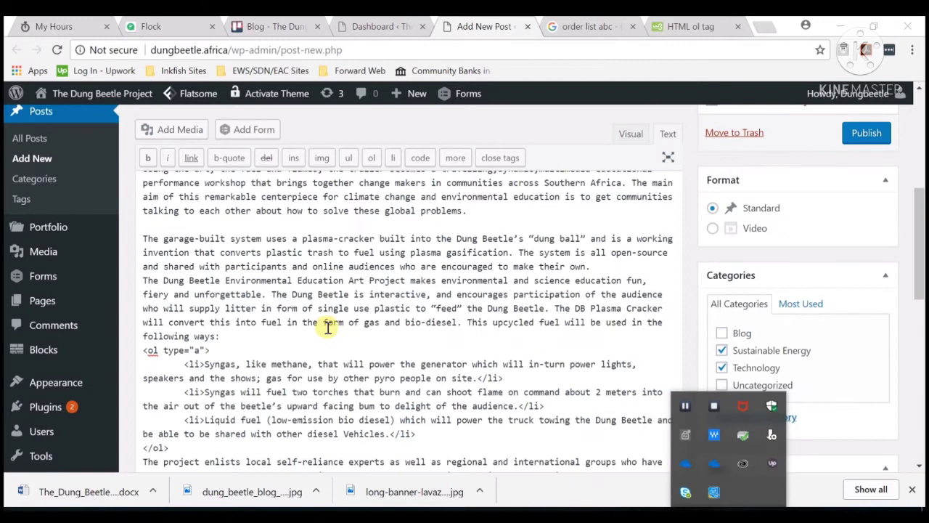
{"action": "left_click", "coordinate": [256, 331]}
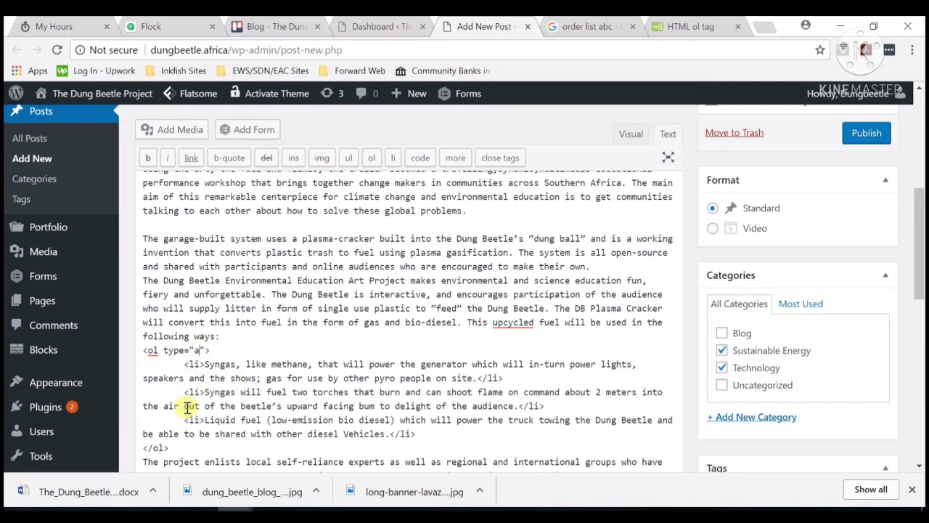
{"action": "scroll", "coordinate": [185, 354], "scroll_direction": "down", "scroll_amount": 2}
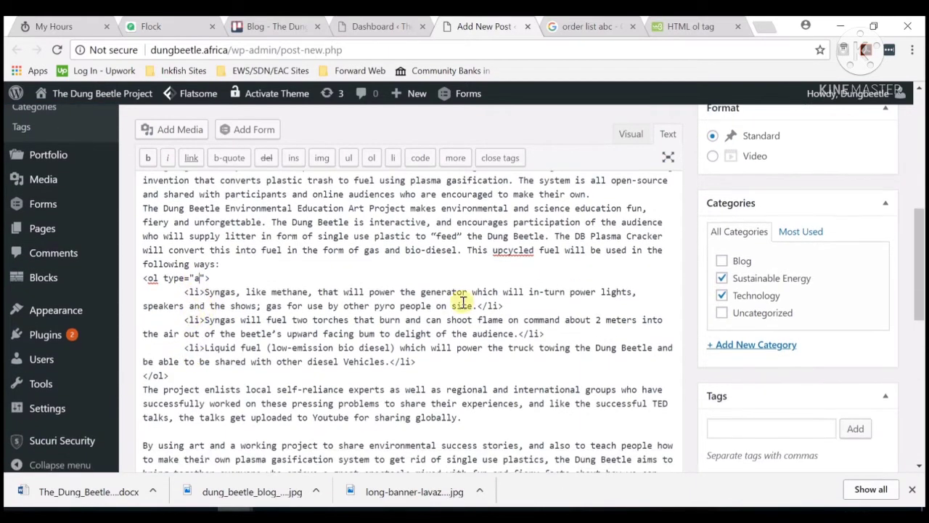
{"action": "scroll", "coordinate": [508, 312], "scroll_direction": "down", "scroll_amount": 1}
{"action": "scroll", "coordinate": [617, 217], "scroll_direction": "up", "scroll_amount": 3}
{"action": "left_click", "coordinate": [630, 133]}
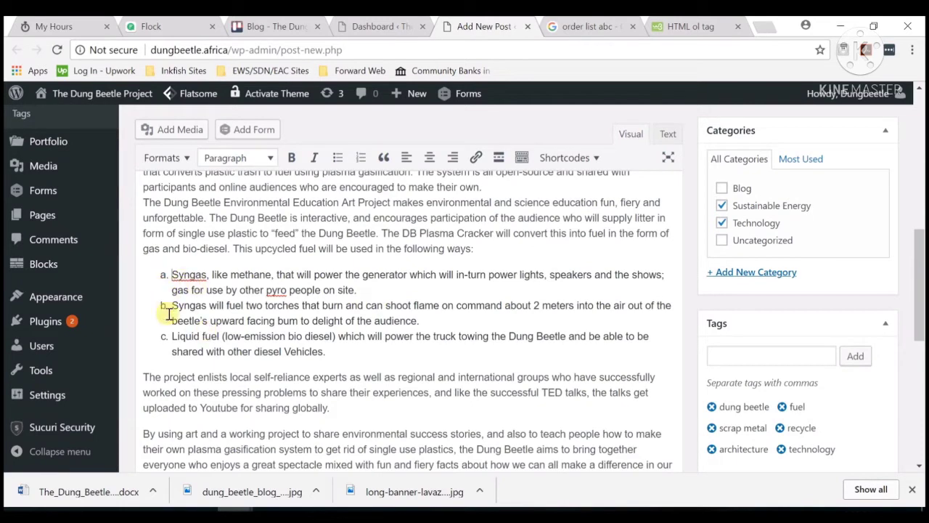
{"action": "scroll", "coordinate": [269, 305], "scroll_direction": "down", "scroll_amount": 8}
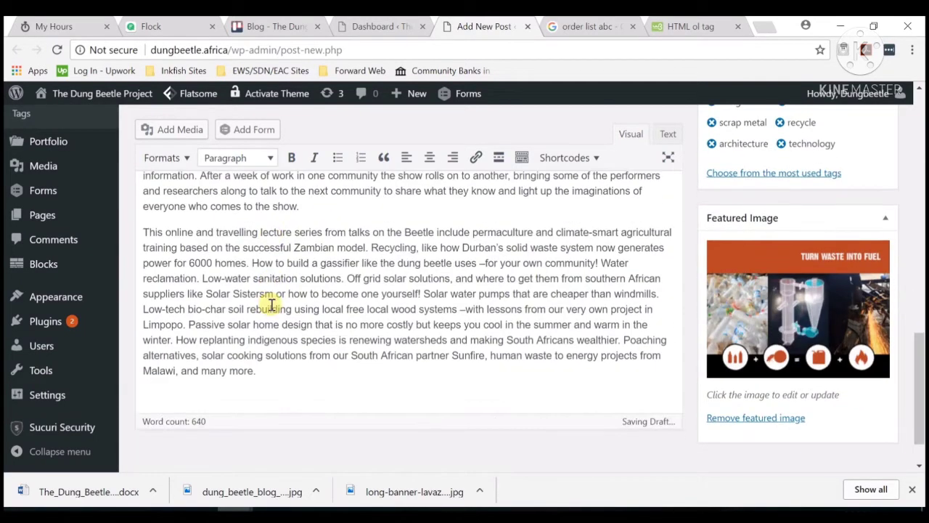
{"action": "scroll", "coordinate": [558, 353], "scroll_direction": "up", "scroll_amount": 4}
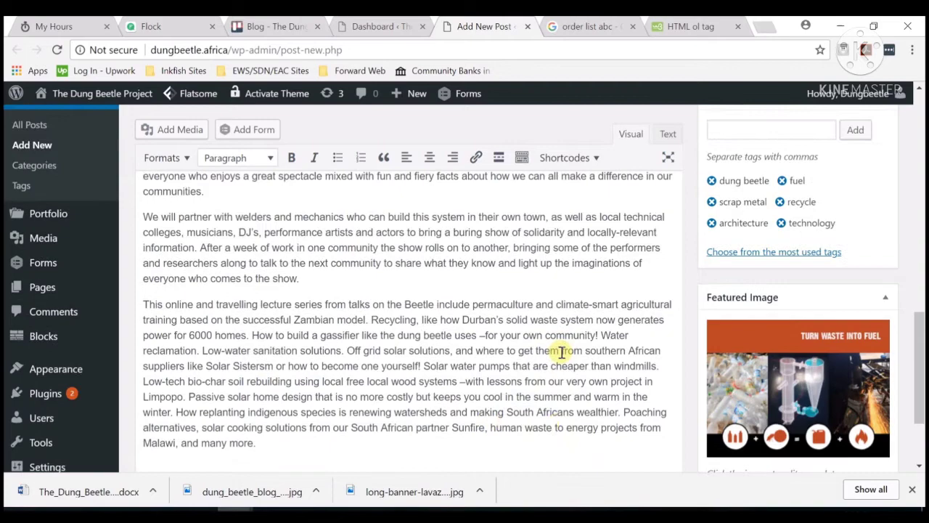
{"action": "scroll", "coordinate": [564, 360], "scroll_direction": "up", "scroll_amount": 10}
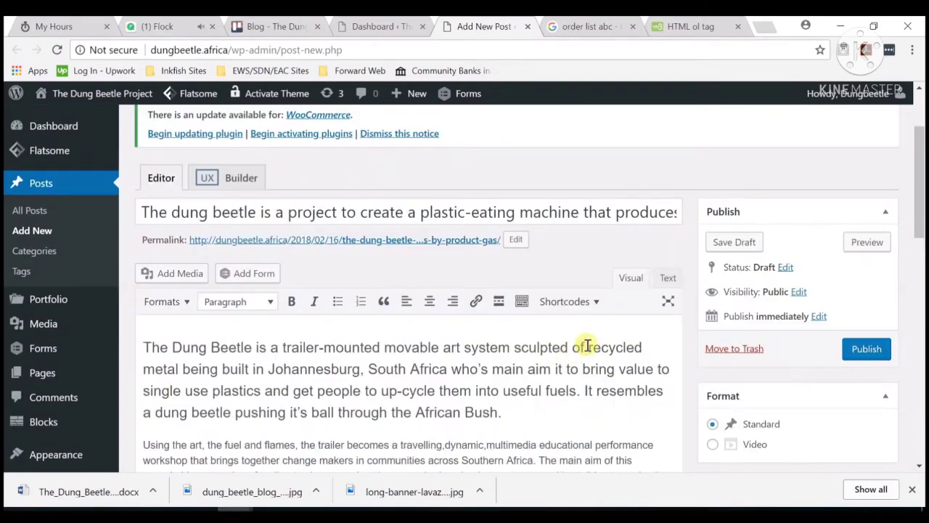
{"action": "scroll", "coordinate": [576, 348], "scroll_direction": "down", "scroll_amount": 2}
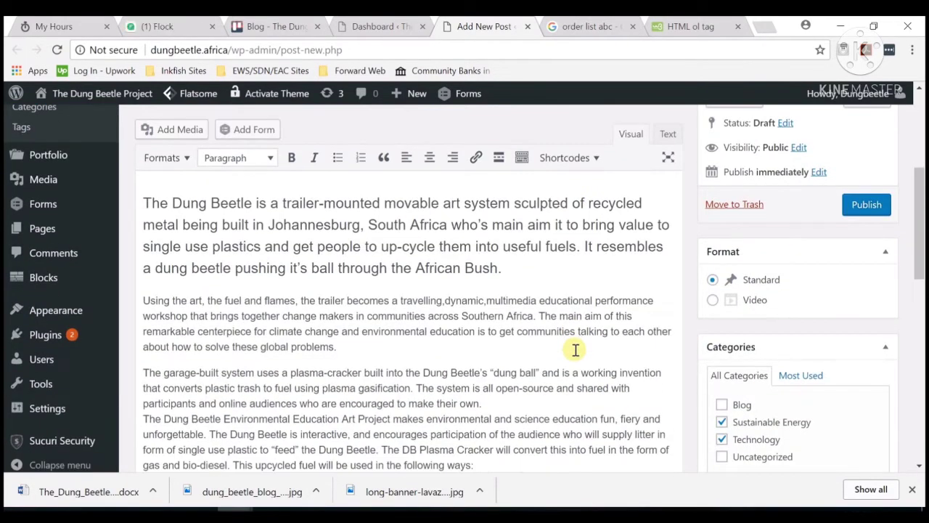
{"action": "scroll", "coordinate": [581, 345], "scroll_direction": "up", "scroll_amount": 3}
- Set the post status to Pending Review, save it, and open the live post
{"action": "left_click", "coordinate": [784, 339]}
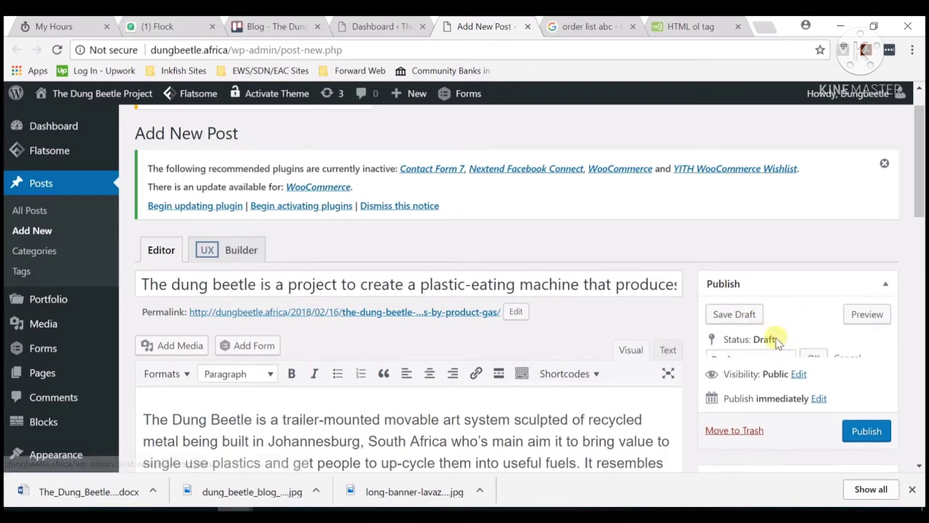
{"action": "left_click", "coordinate": [750, 360]}
{"action": "left_click", "coordinate": [749, 378]}
{"action": "left_click", "coordinate": [813, 359]}
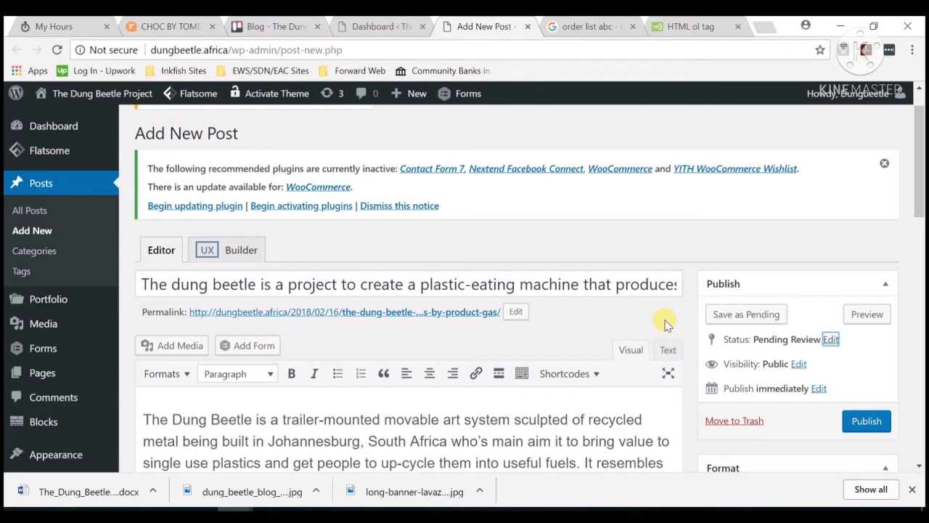
{"action": "left_click", "coordinate": [748, 314]}
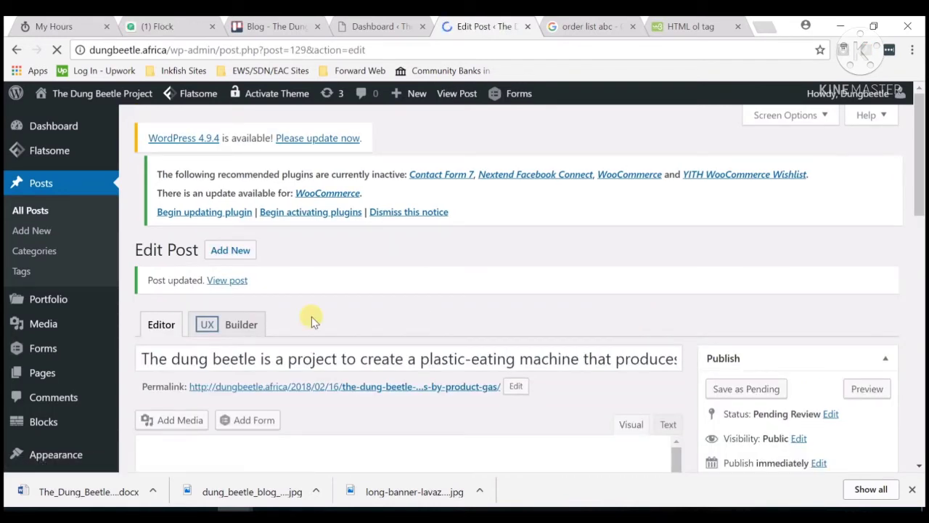
{"action": "left_click", "coordinate": [231, 271]}
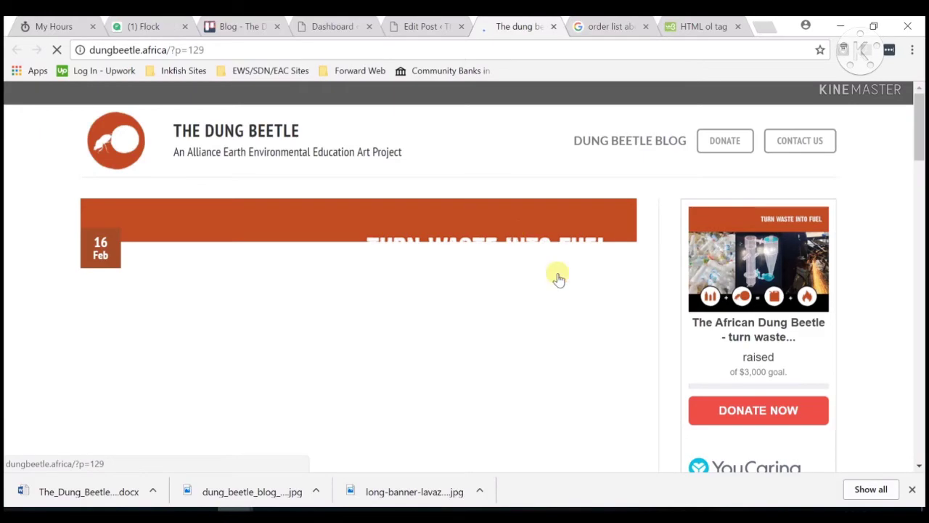
- Scroll through the live Dung Beetle post past a popup to its end, then select its URL
{"action": "scroll", "coordinate": [566, 298], "scroll_direction": "down", "scroll_amount": 10}
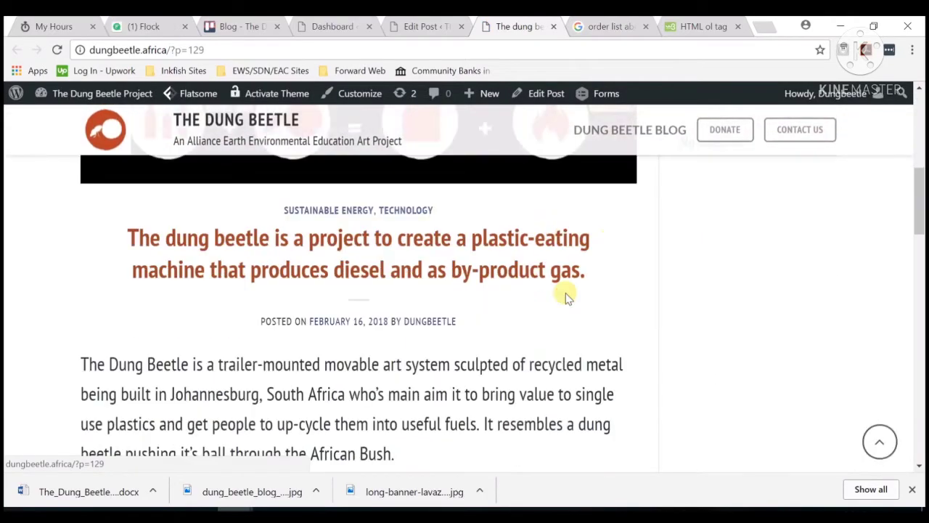
{"action": "scroll", "coordinate": [566, 294], "scroll_direction": "up", "scroll_amount": 3}
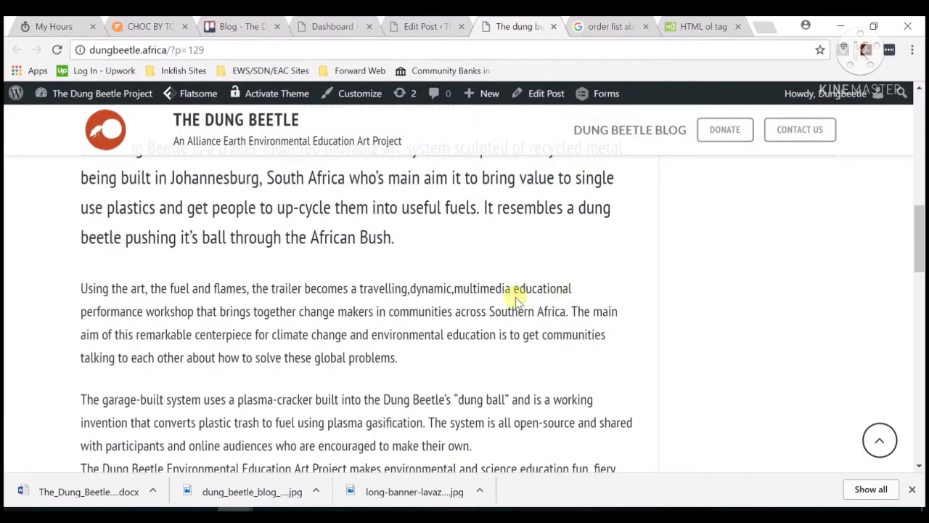
{"action": "scroll", "coordinate": [514, 293], "scroll_direction": "down", "scroll_amount": 1}
{"action": "scroll", "coordinate": [508, 296], "scroll_direction": "up", "scroll_amount": 8}
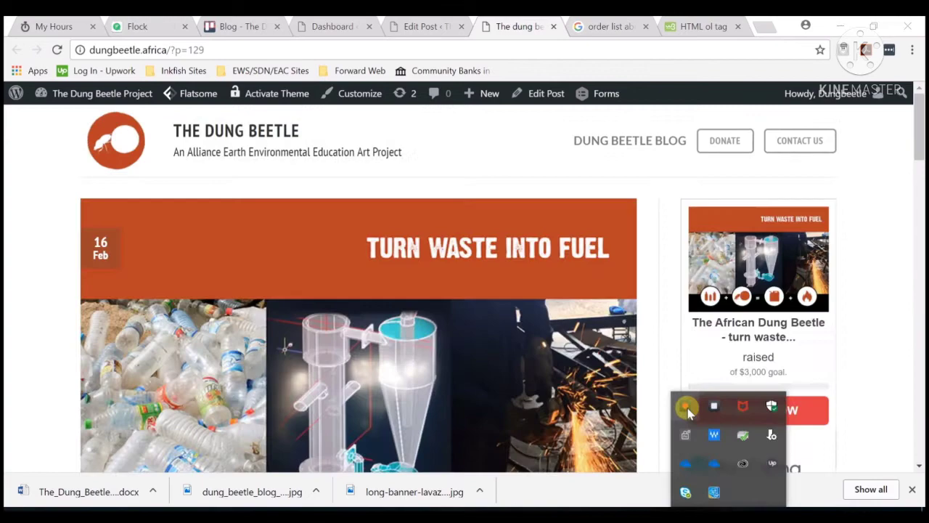
{"action": "left_click", "coordinate": [660, 291]}
{"action": "scroll", "coordinate": [661, 291], "scroll_direction": "down", "scroll_amount": 10}
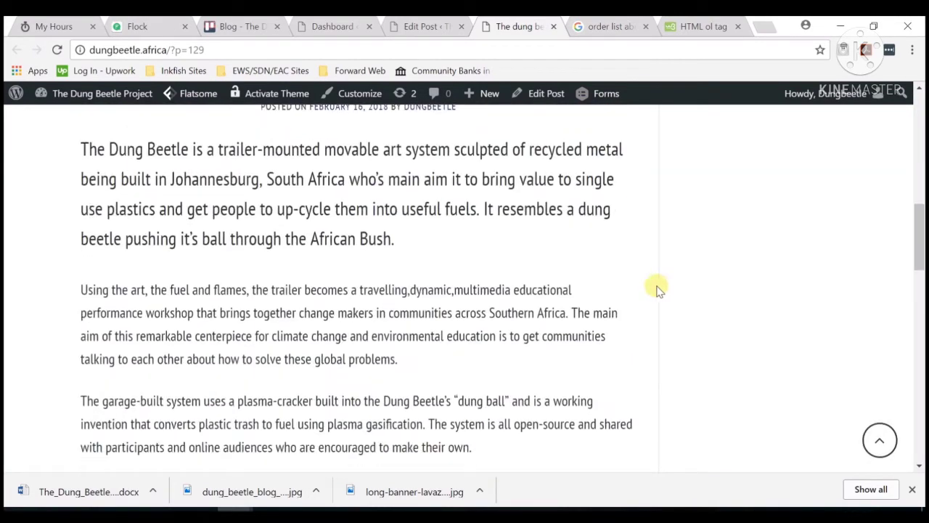
{"action": "scroll", "coordinate": [477, 249], "scroll_direction": "down", "scroll_amount": 11}
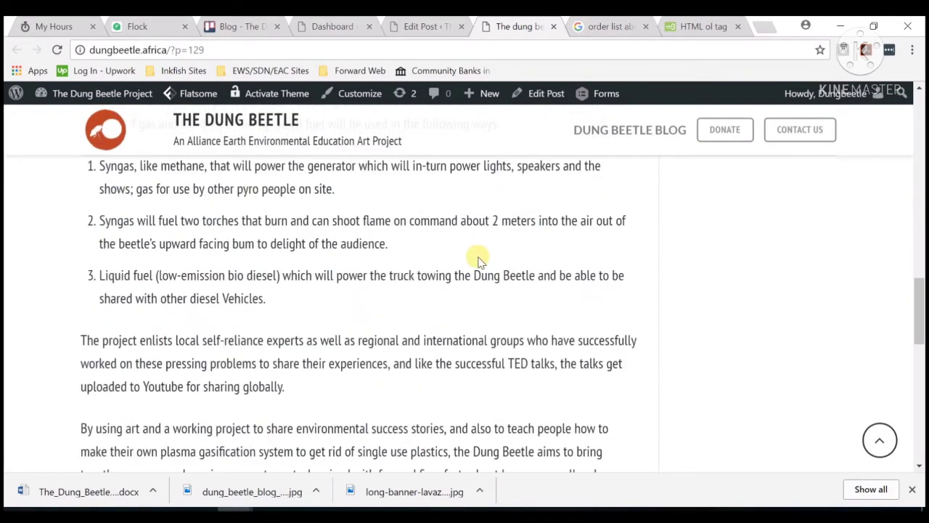
{"action": "scroll", "coordinate": [480, 261], "scroll_direction": "down", "scroll_amount": 2}
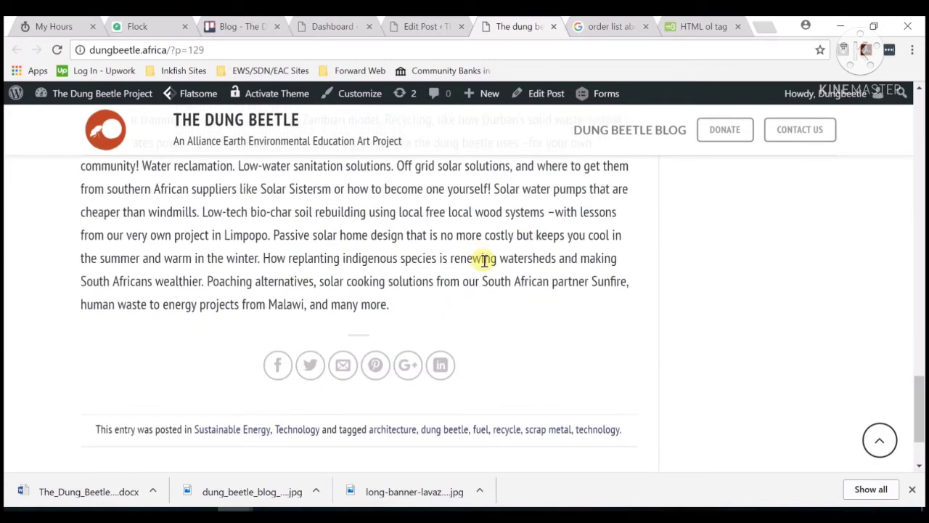
{"action": "left_click", "coordinate": [400, 50]}
{"action": "key", "text": "ctrl+c"}
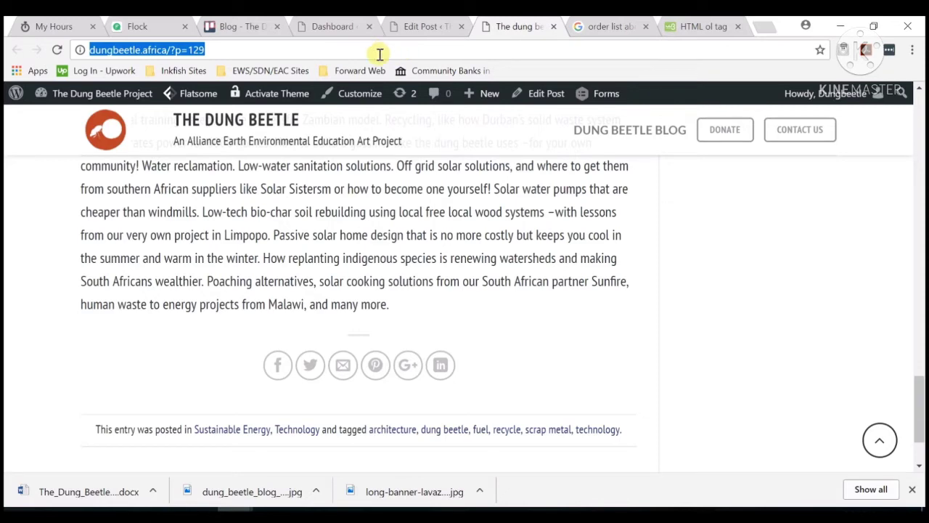
{"action": "left_click", "coordinate": [169, 22]}
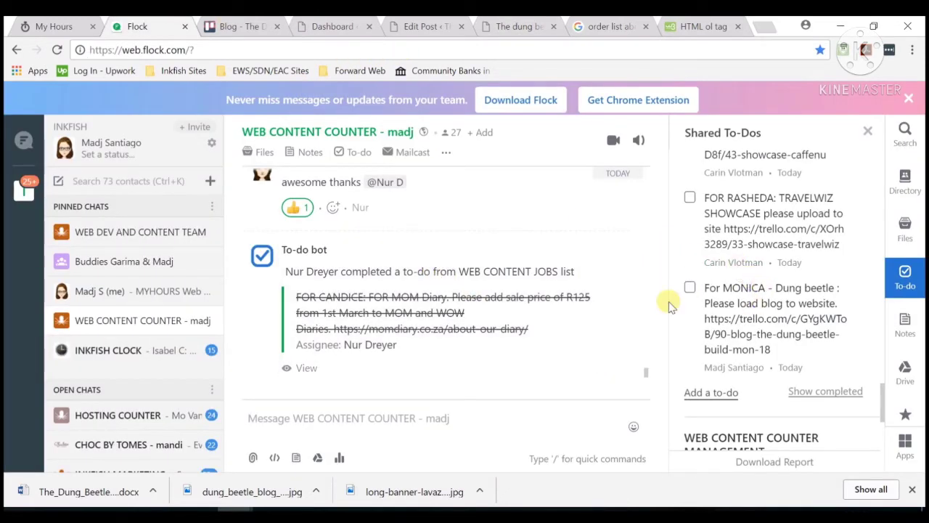
{"action": "left_click", "coordinate": [690, 287]}
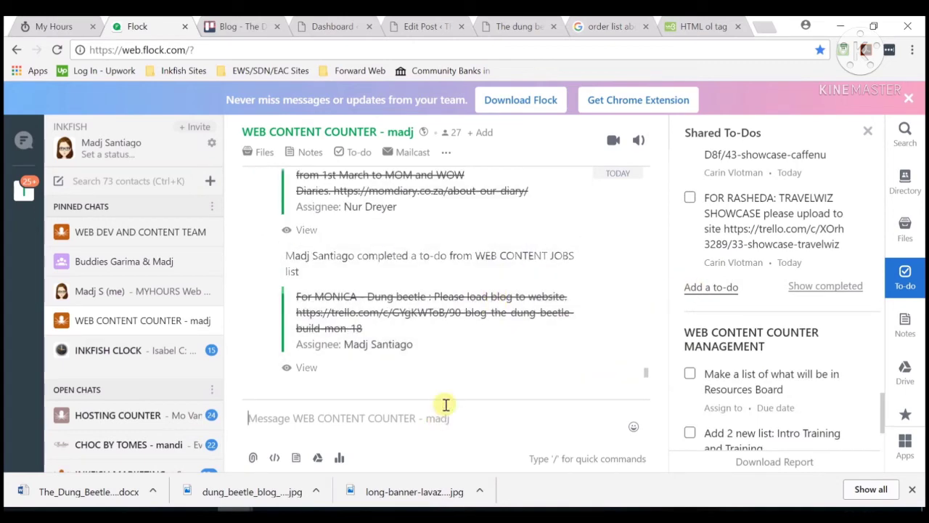
{"action": "type", "text": "@moni"}
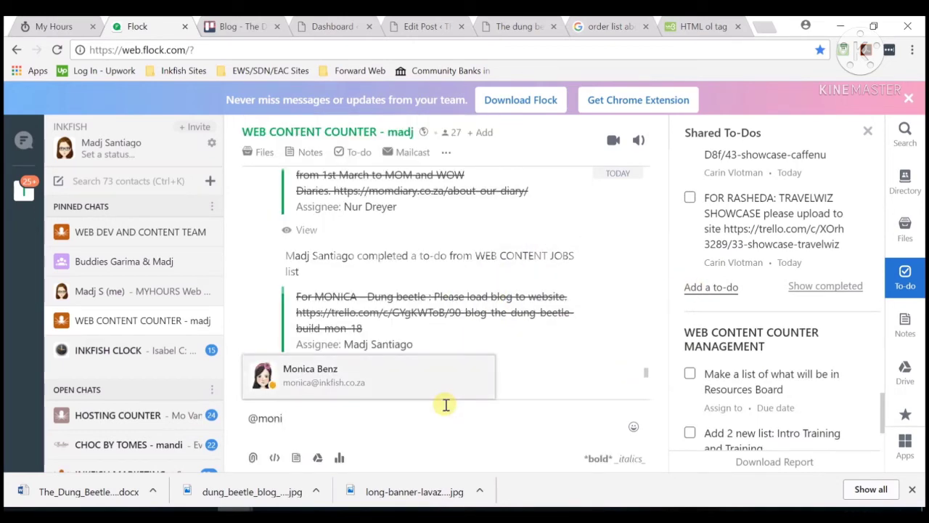
{"action": "key", "text": "Return"}
{"action": "type", "text": "Done with above . Kindly check."}
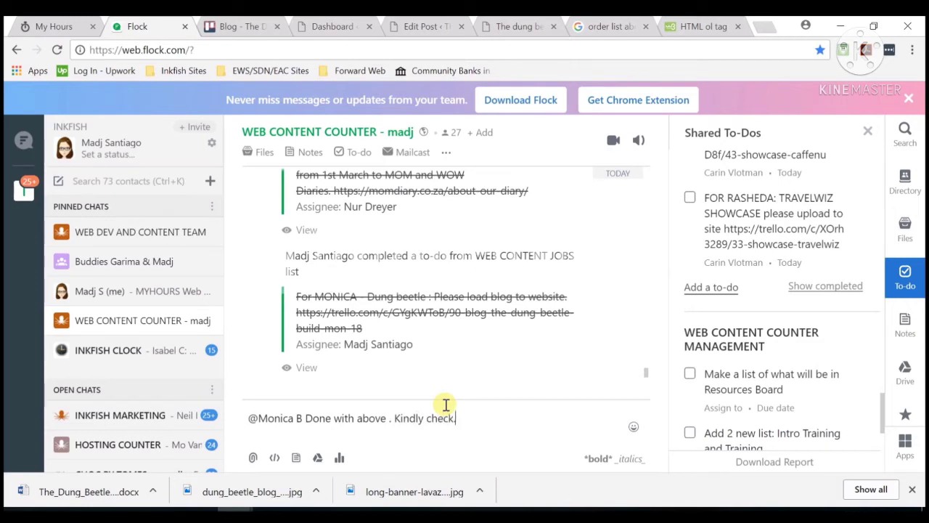
{"action": "key", "text": "ctrl+v"}
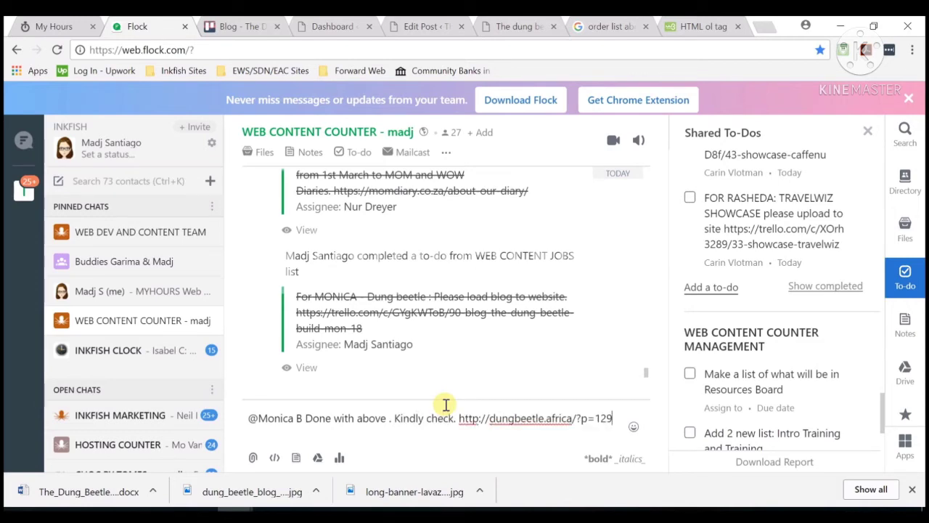
{"action": "key", "text": "Return"}
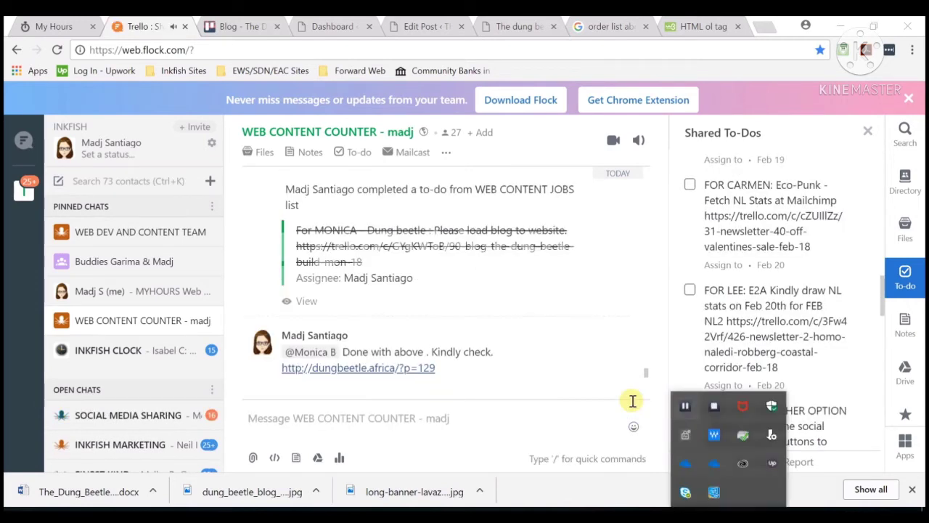
- Filter the shared to-dos by 'seo' and show the SEO COUNTER conversation's lists
{"action": "scroll", "coordinate": [752, 232], "scroll_direction": "up", "scroll_amount": 10}
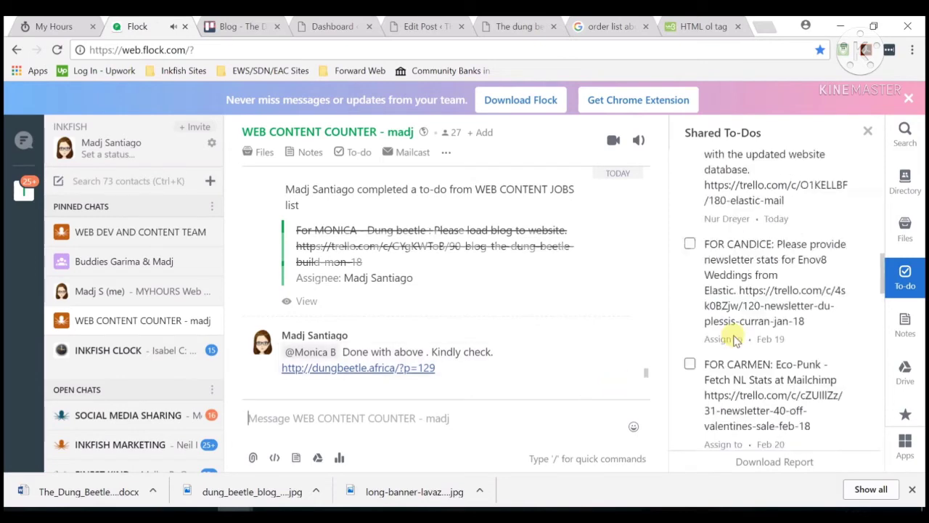
{"action": "left_click", "coordinate": [788, 183]}
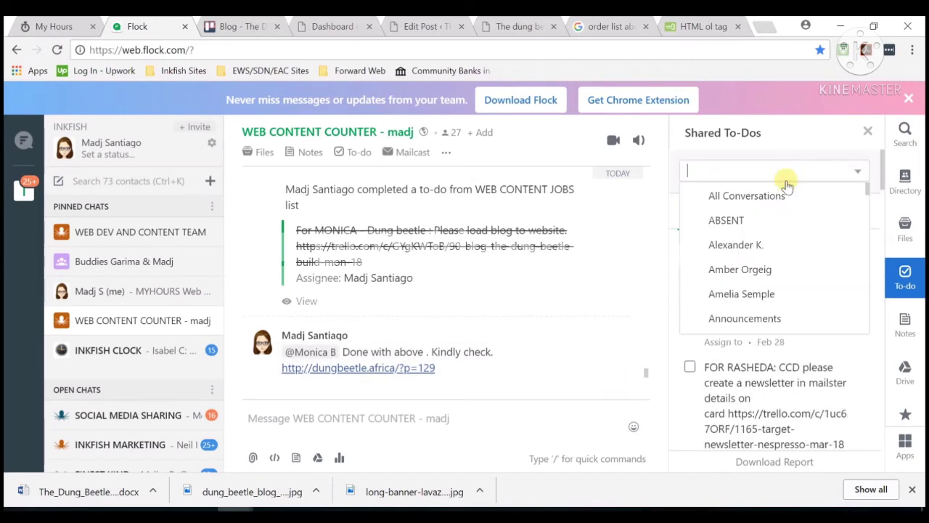
{"action": "type", "text": "seo"}
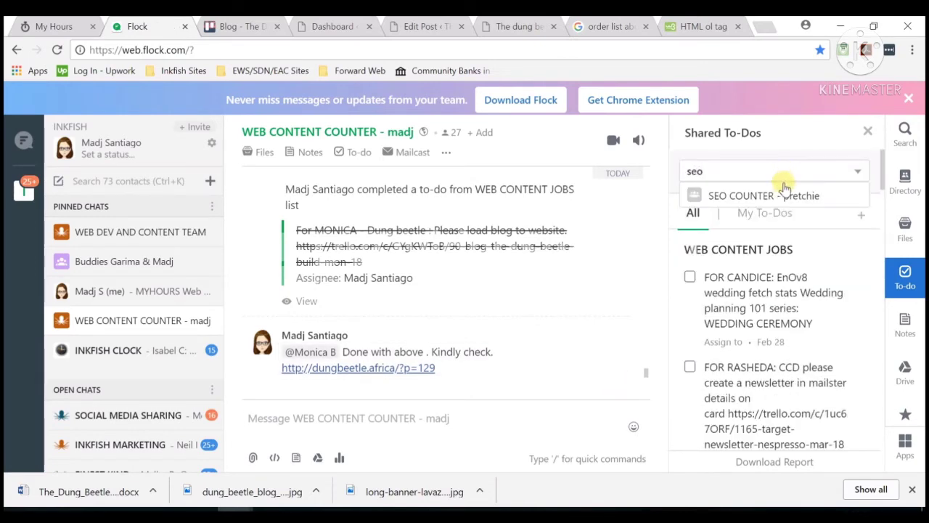
{"action": "left_click", "coordinate": [784, 192]}
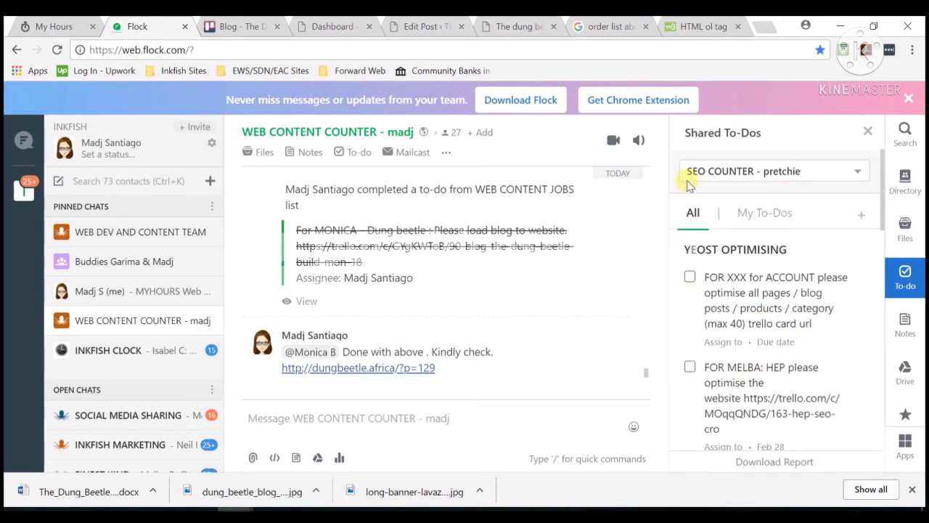
{"action": "scroll", "coordinate": [802, 313], "scroll_direction": "down", "scroll_amount": 10}
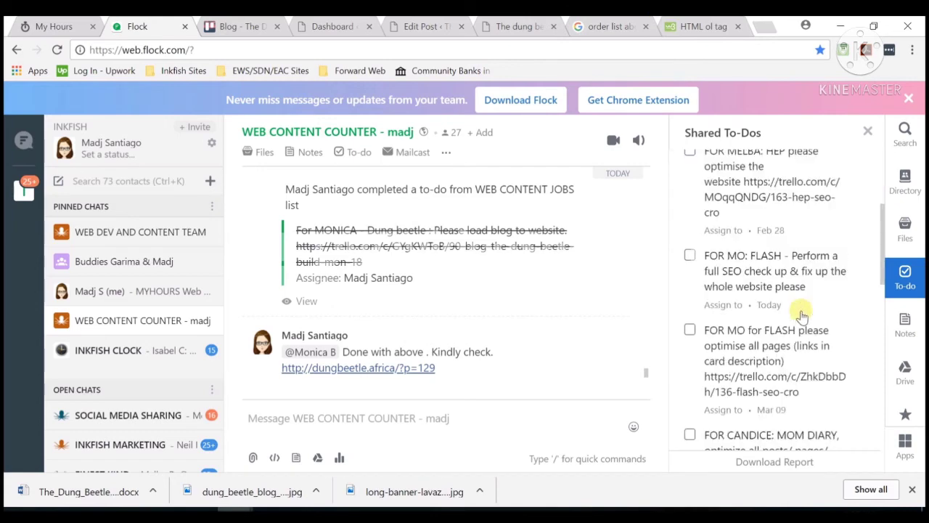
{"action": "scroll", "coordinate": [802, 312], "scroll_direction": "up", "scroll_amount": 2}
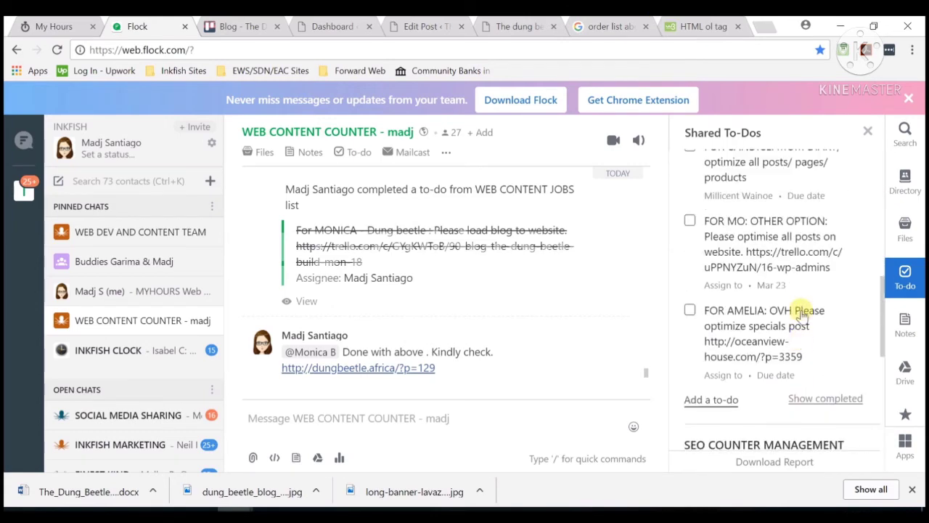
- Start a new to-do with the copied Dung beetle heading as plain text, followed by 'PLS YEOST'
{"action": "left_click", "coordinate": [721, 399]}
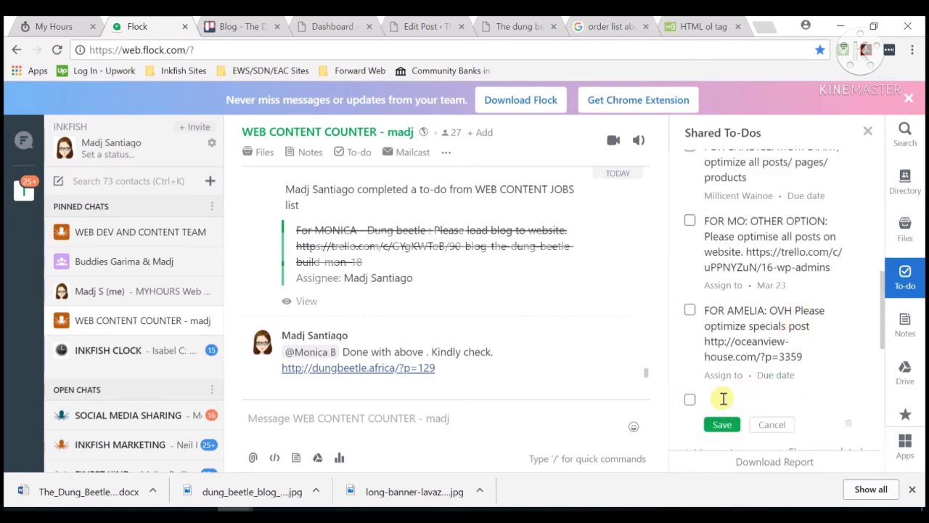
{"action": "double_click", "coordinate": [299, 227]}
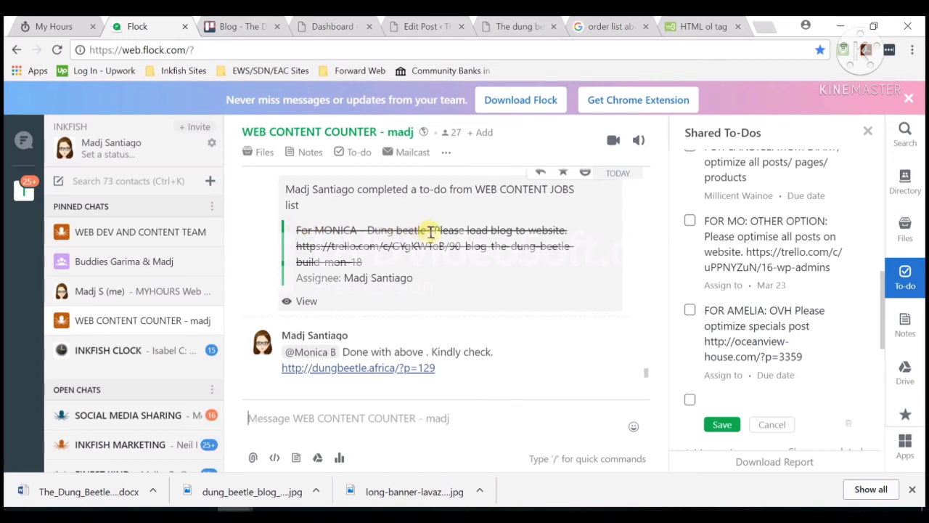
{"action": "left_click_drag", "start_coordinate": [432, 231], "coordinate": [312, 231]}
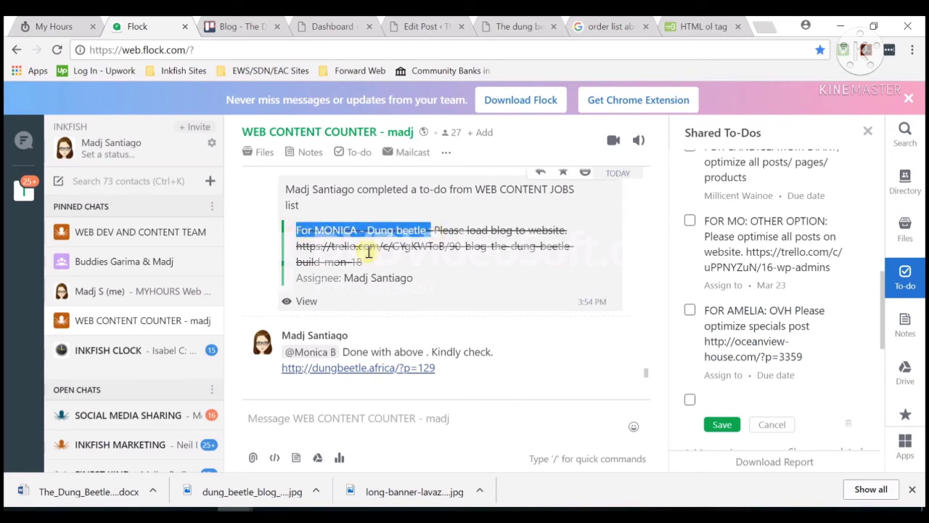
{"action": "right_click", "coordinate": [752, 399]}
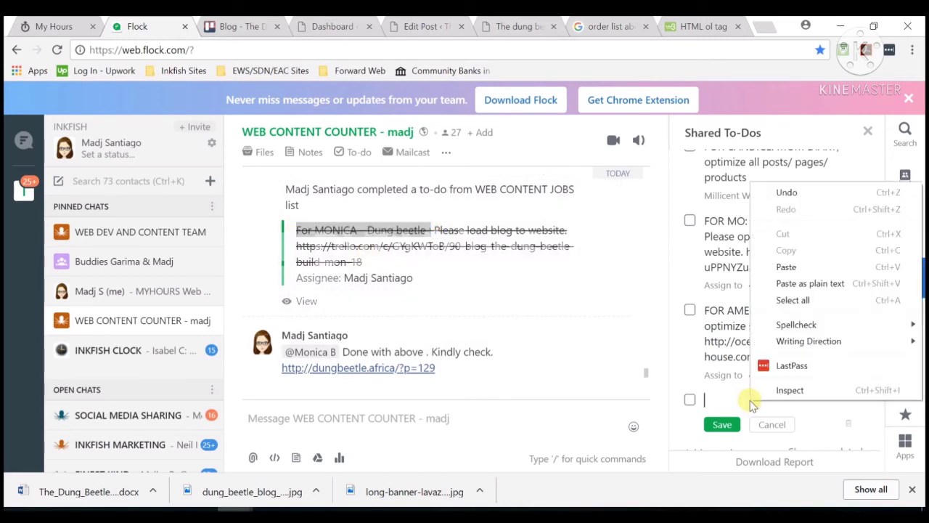
{"action": "left_click", "coordinate": [835, 285]}
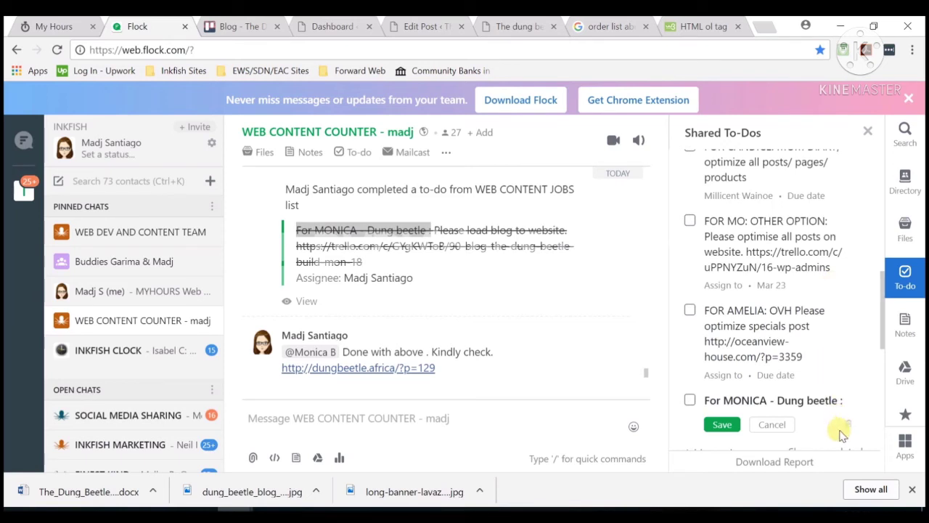
{"action": "type", "text": "PLS YEOST"}
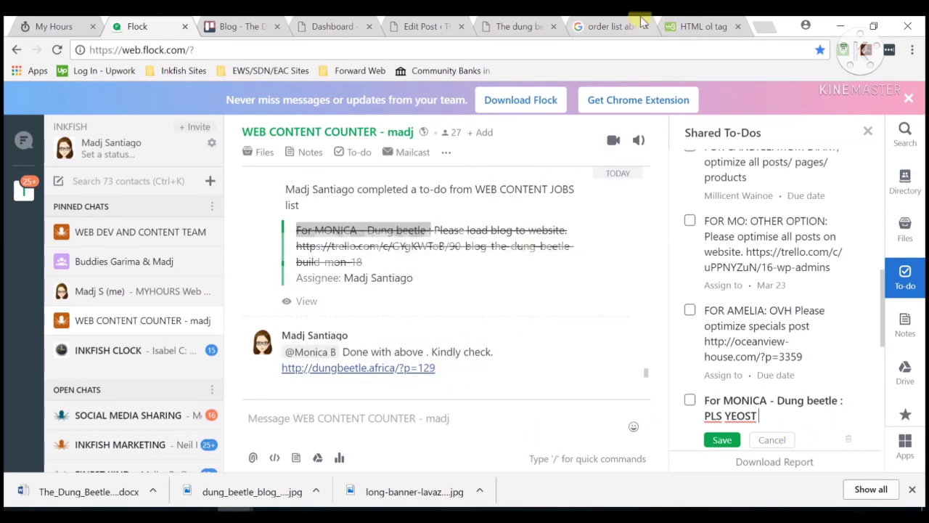
{"action": "left_click", "coordinate": [604, 24]}
{"action": "left_click", "coordinate": [524, 26]}
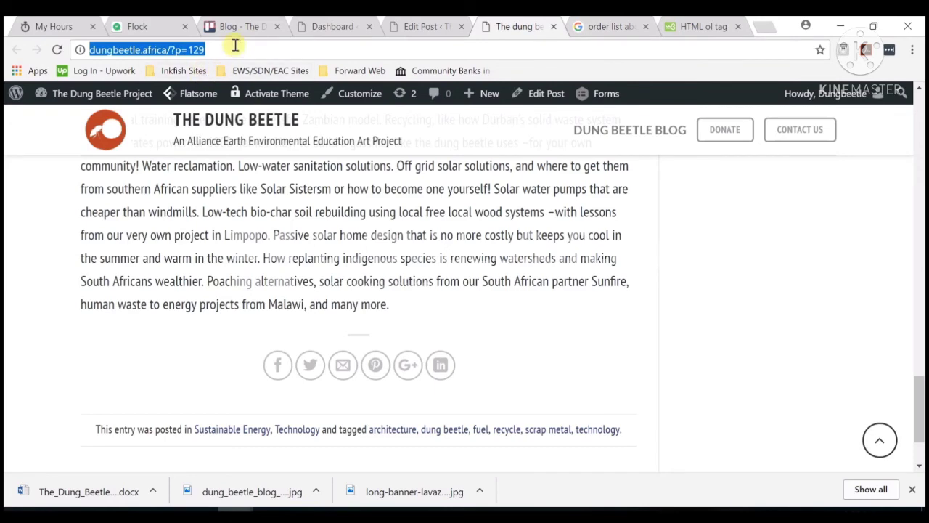
{"action": "left_click", "coordinate": [159, 22]}
{"action": "key", "text": "ctrl+v"}
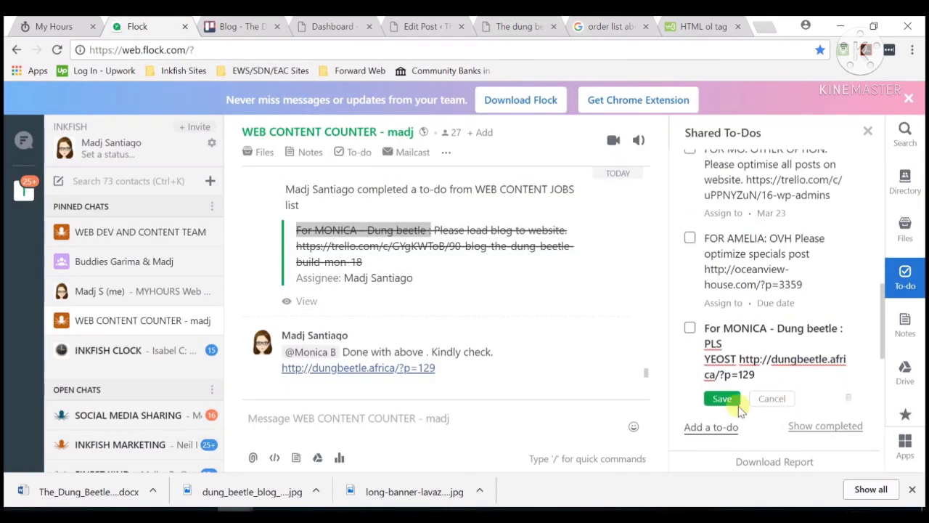
{"action": "left_click", "coordinate": [722, 399]}
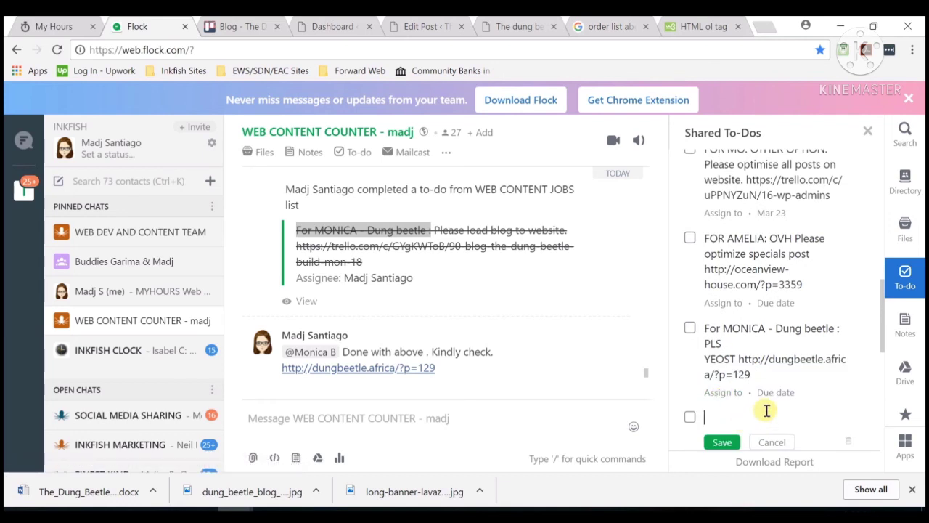
{"action": "scroll", "coordinate": [766, 411], "scroll_direction": "down", "scroll_amount": 1}
- Discard the extra empty to-do and set the Dung beetle to-do's due date to today, 16 February 2018
{"action": "left_click", "coordinate": [772, 369]}
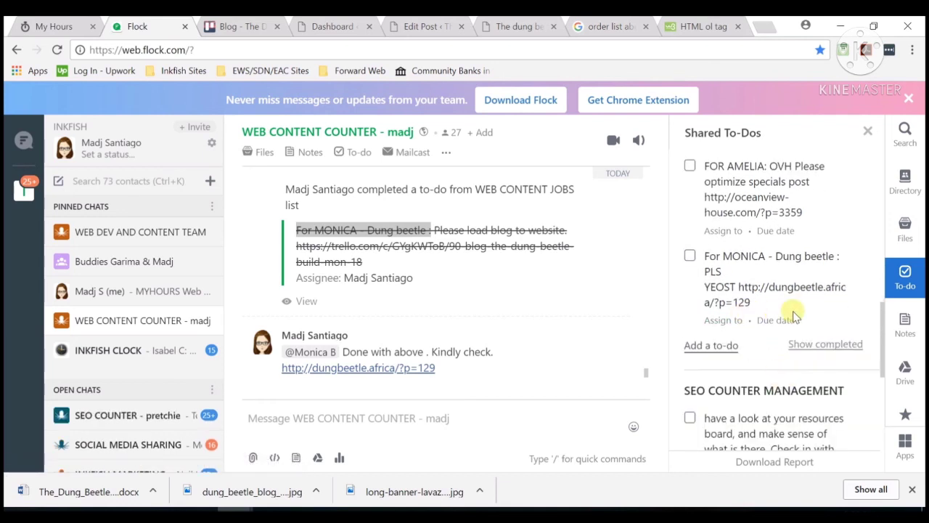
{"action": "left_click", "coordinate": [769, 319]}
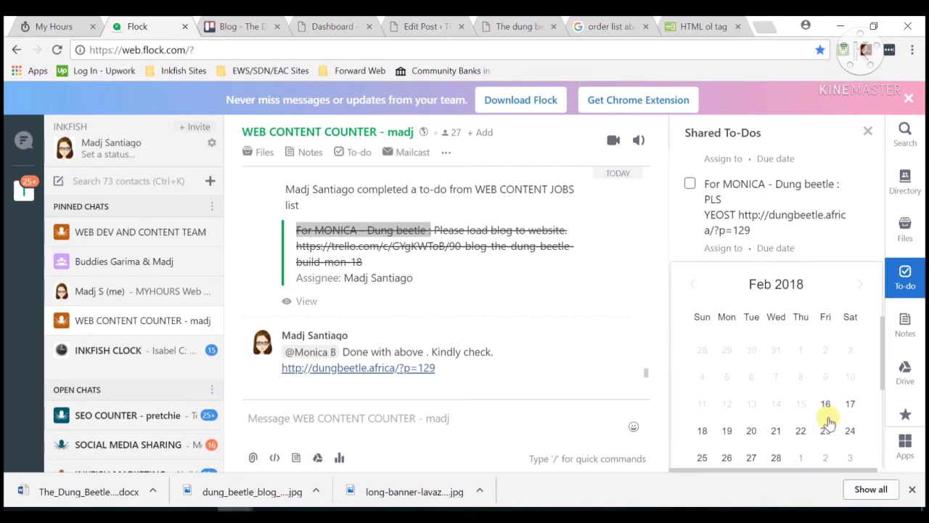
{"action": "left_click", "coordinate": [828, 404]}
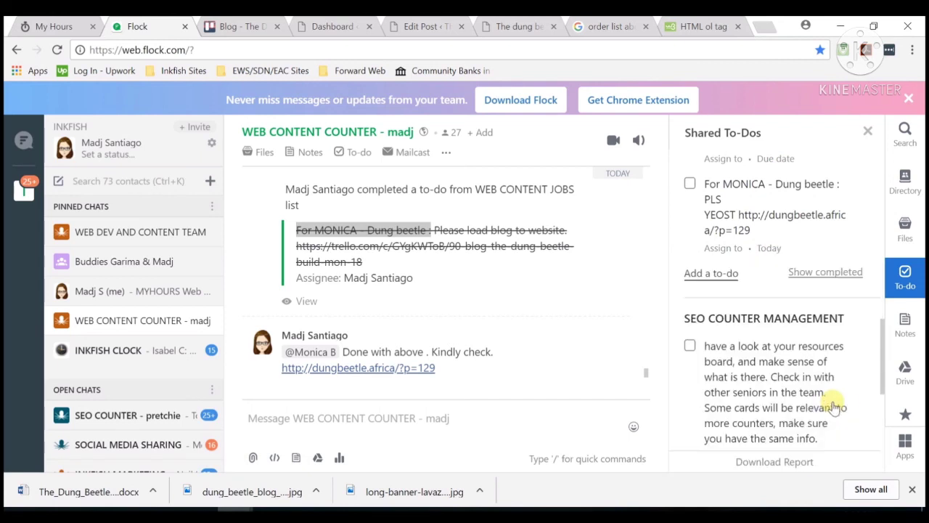
{"action": "left_click", "coordinate": [775, 249]}
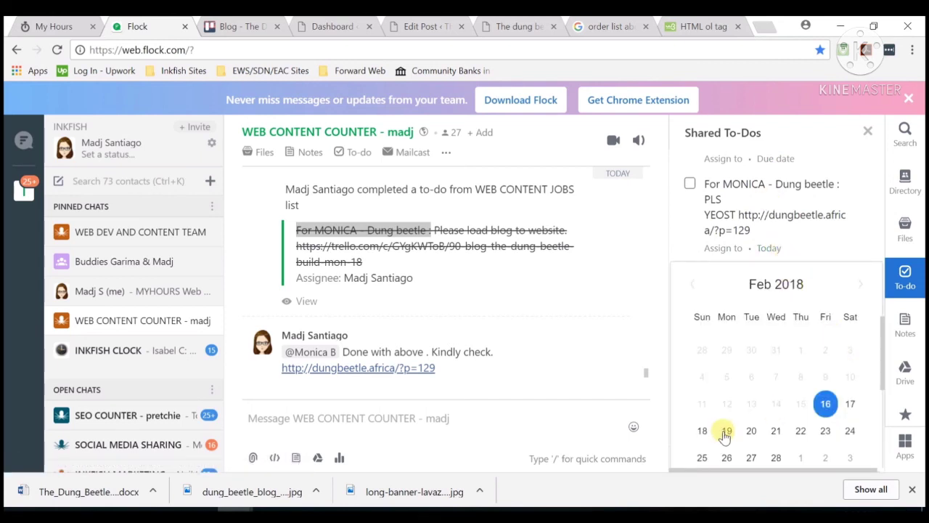